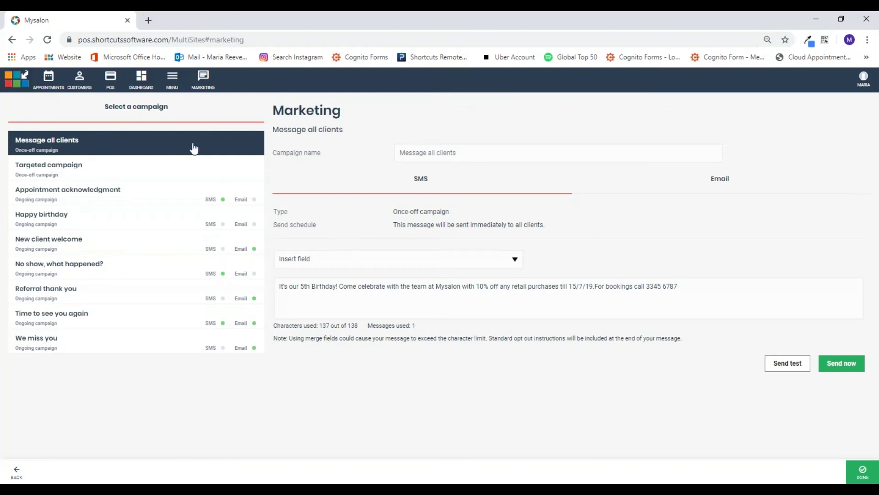
Begin the Message all clients SMS with the greeting "Hi {{Customer First Name}}," using the customer first name merge field
left_click(713, 183)
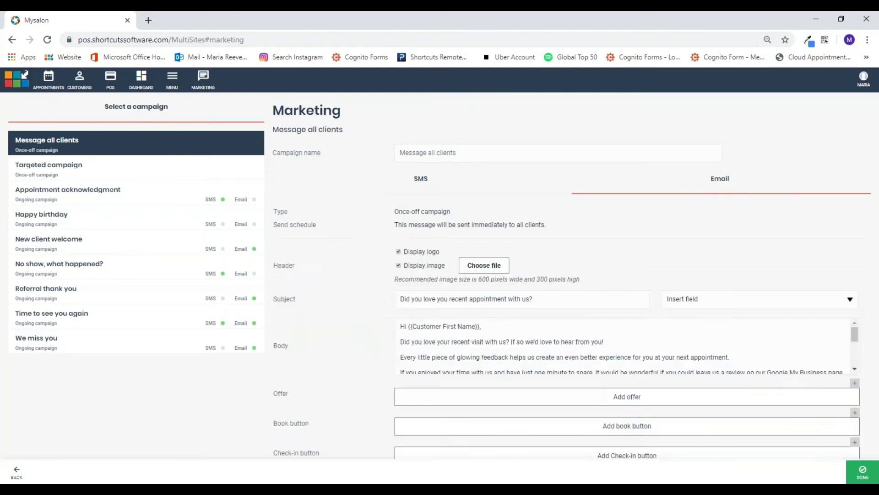
left_click(451, 187)
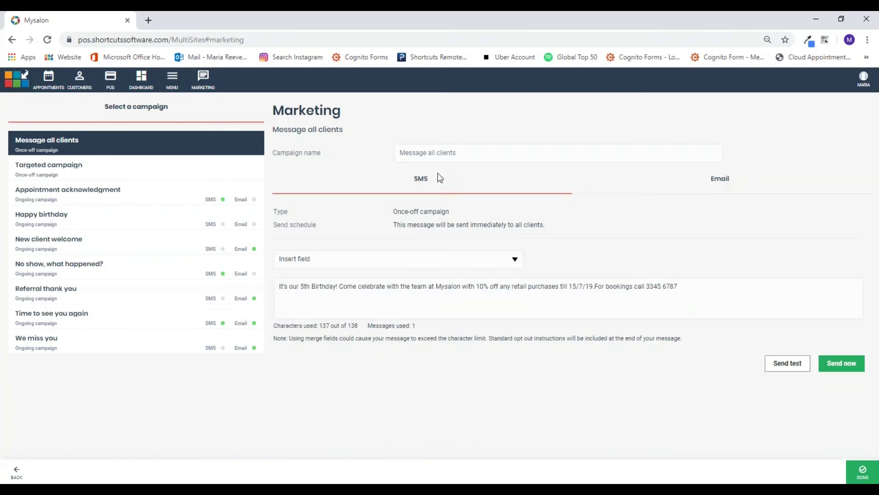
left_click(359, 301)
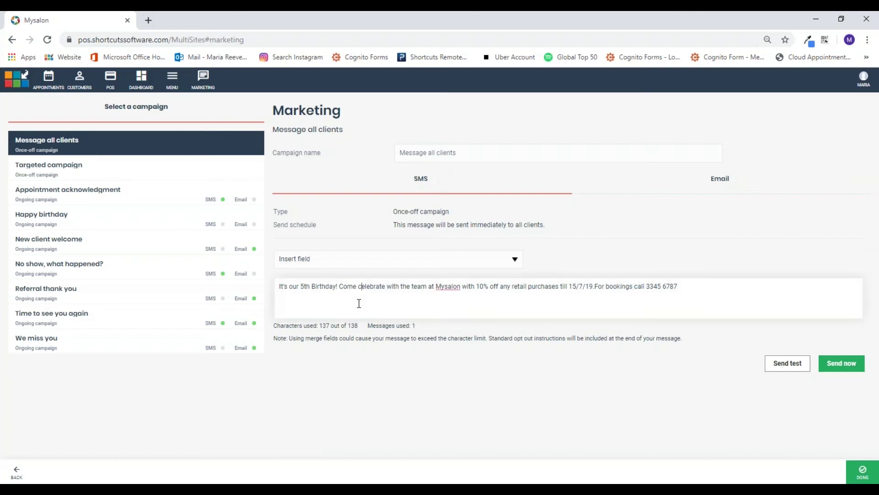
left_click_drag(277, 287, 696, 285)
left_click(698, 285)
left_click(280, 286)
type("Hi")
left_click(335, 259)
left_click(341, 313)
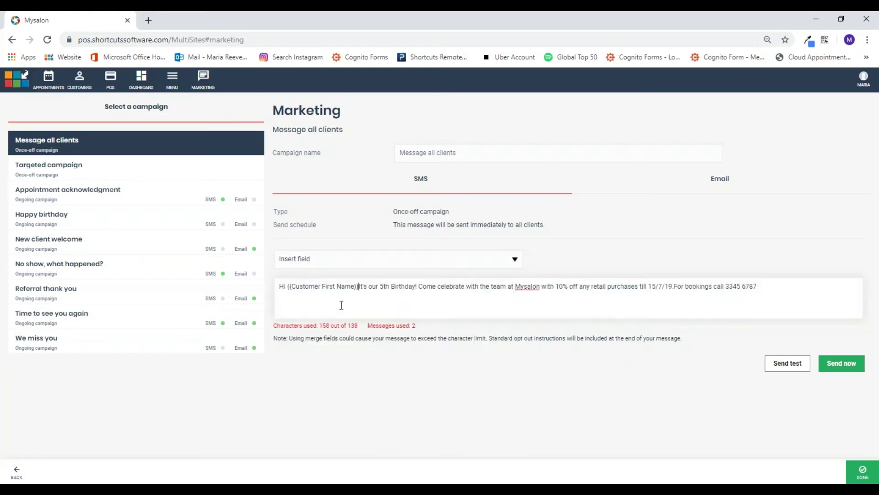
type(",")
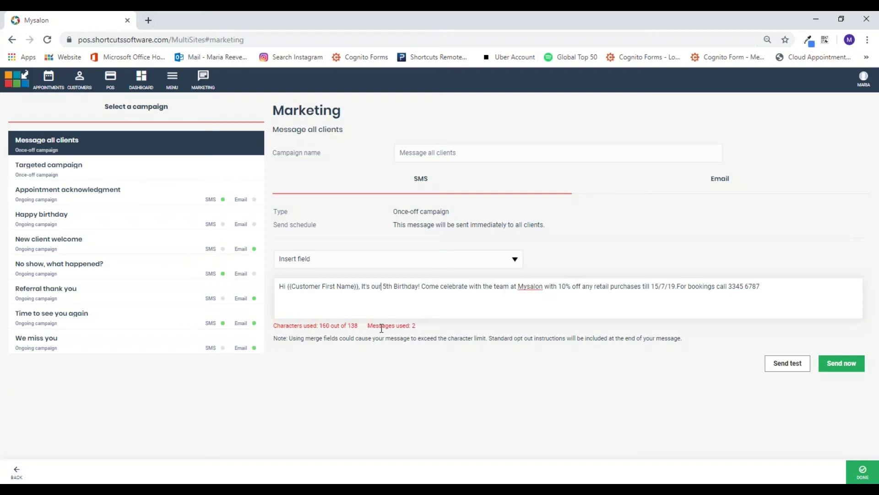
Shorten the SMS so it ends with "10% off any facial treatment." and check the character and message counts
left_click_drag(283, 325, 435, 329)
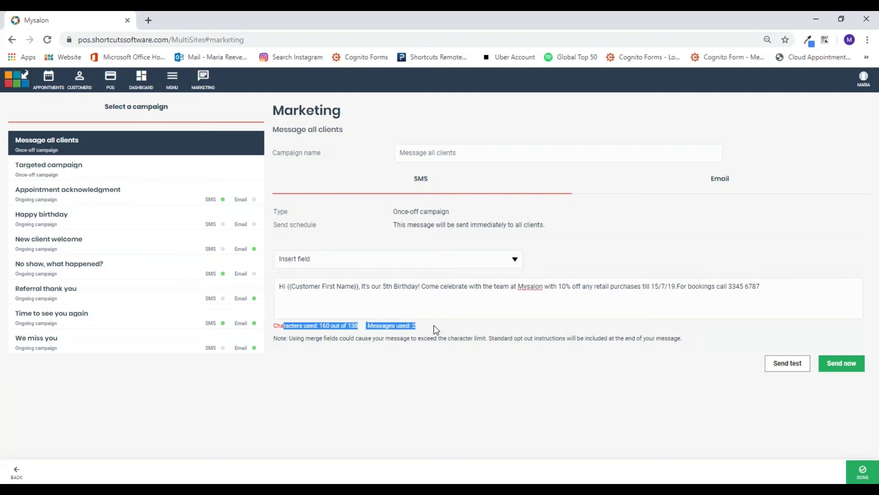
left_click(433, 325)
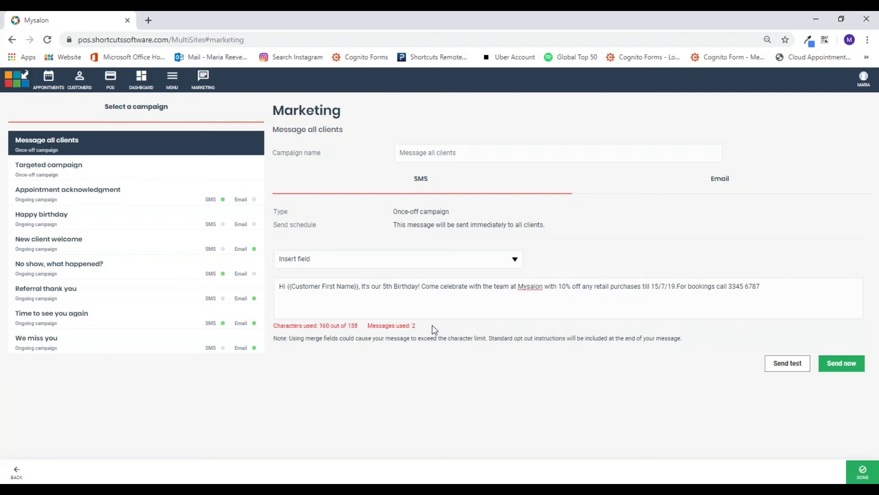
double_click(357, 326)
left_click(363, 326)
left_click(862, 422)
left_click_drag(597, 286, 872, 284)
key("BackSpace")
key("BackSpace")
type("facial treatment.")
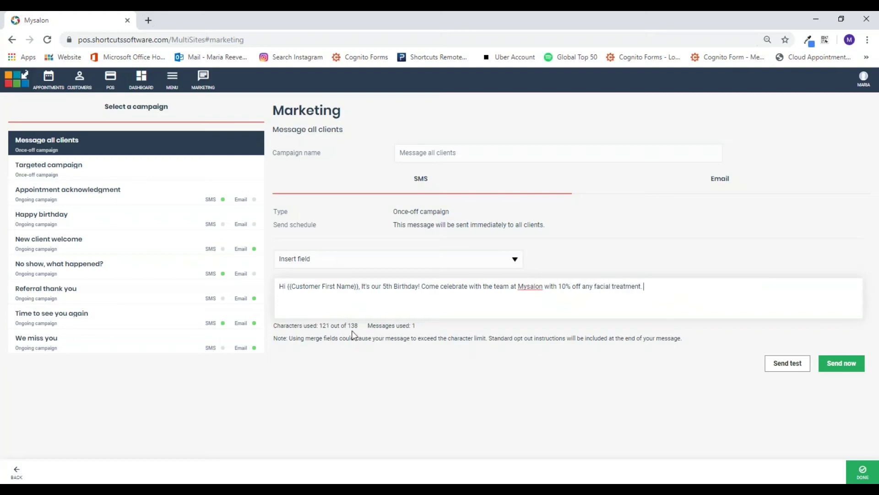
left_click_drag(416, 325, 401, 326)
left_click(404, 327)
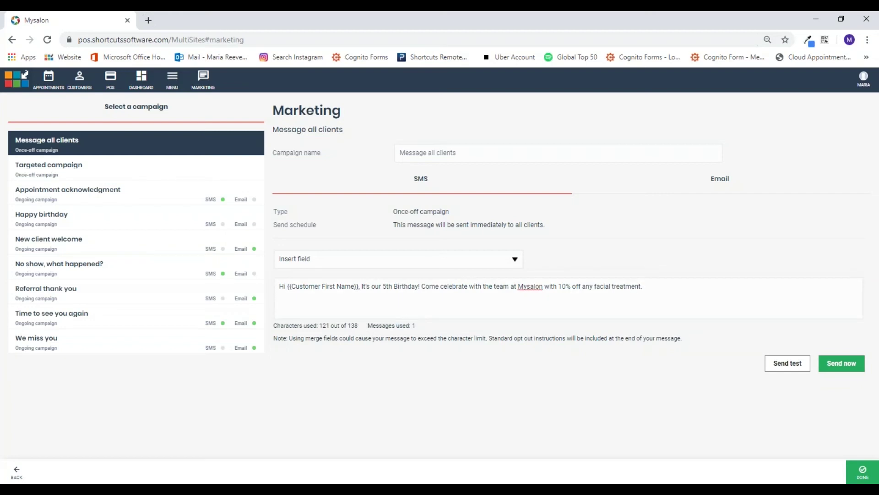
View the test SMS dialog for the Message all clients campaign and close it without sending
left_click(778, 367)
left_click(411, 269)
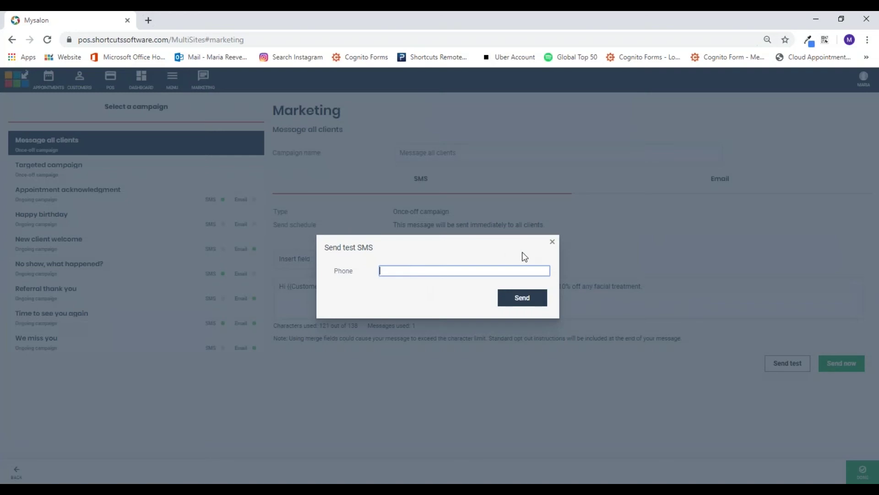
left_click(552, 242)
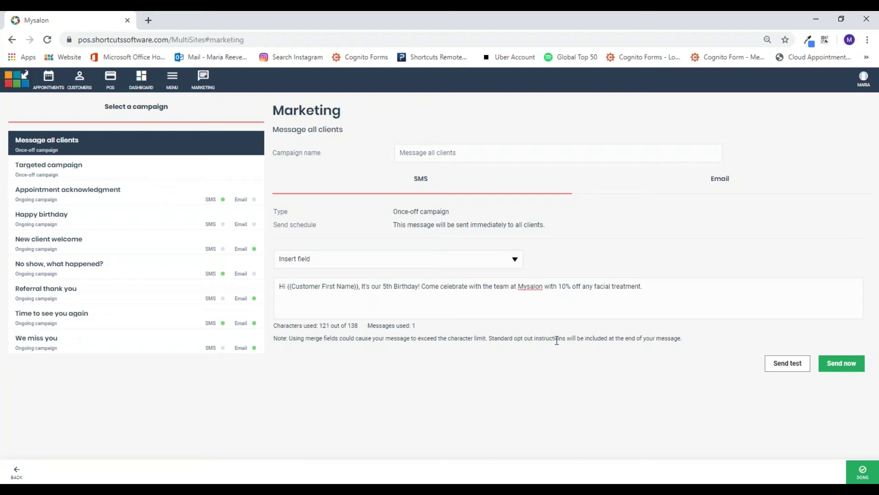
Review the subject and the full body text of the Message all clients email version
left_click(723, 182)
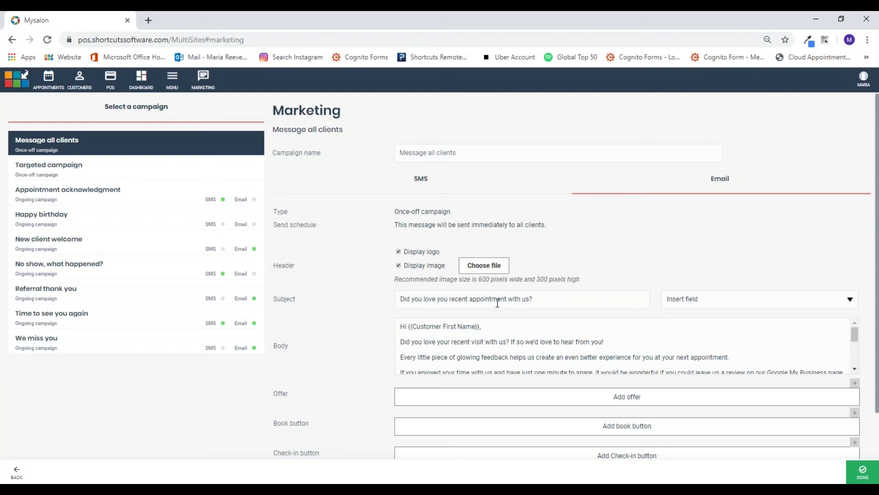
left_click_drag(539, 299, 373, 300)
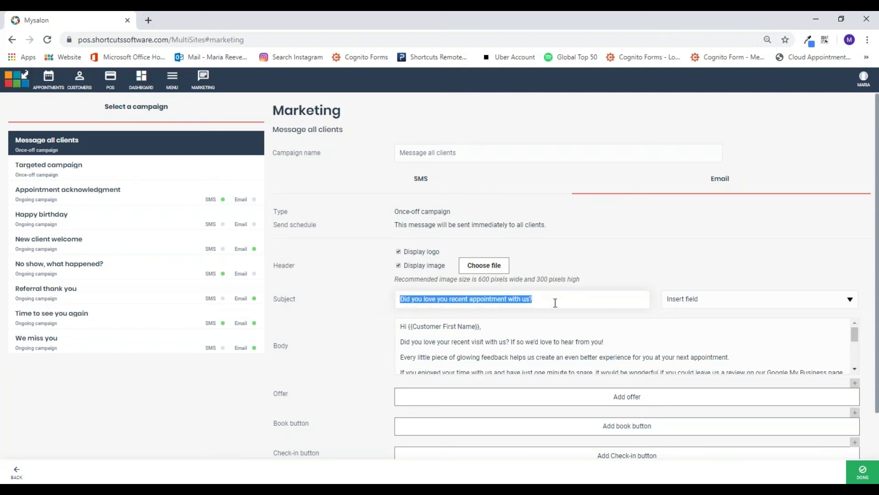
left_click(560, 333)
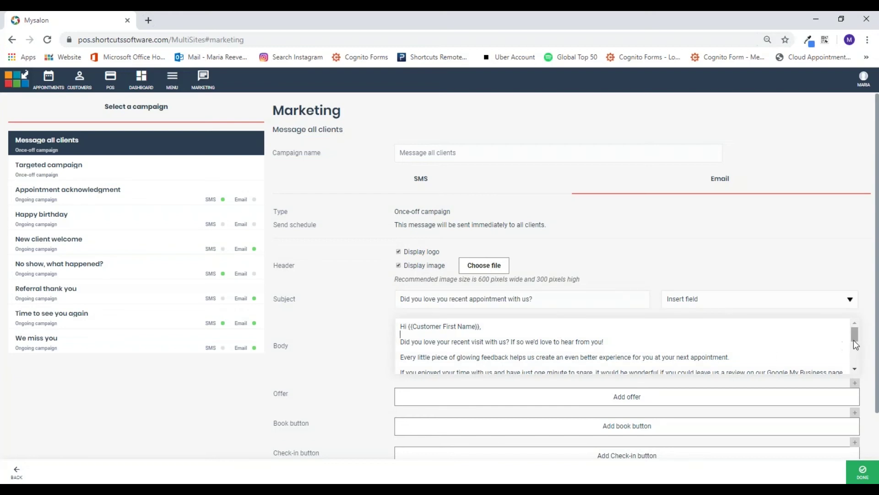
left_click_drag(853, 339, 854, 371)
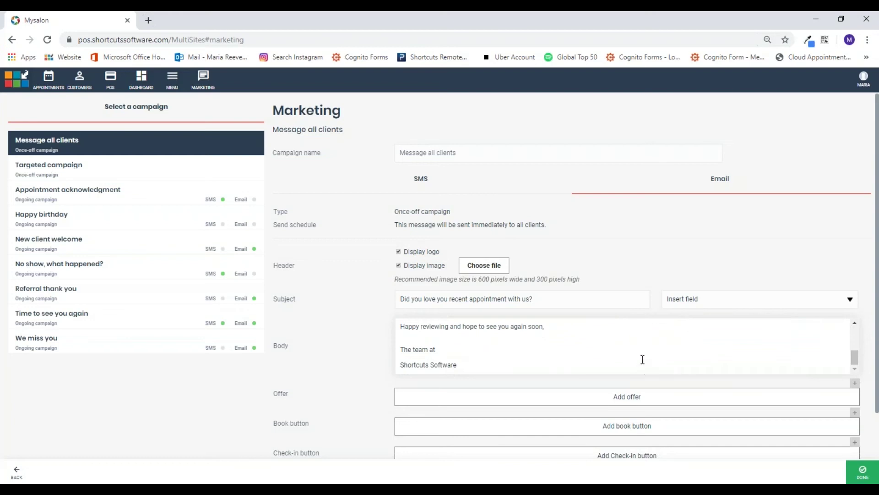
left_click_drag(854, 357, 858, 334)
scroll(875, 353, "down", 1)
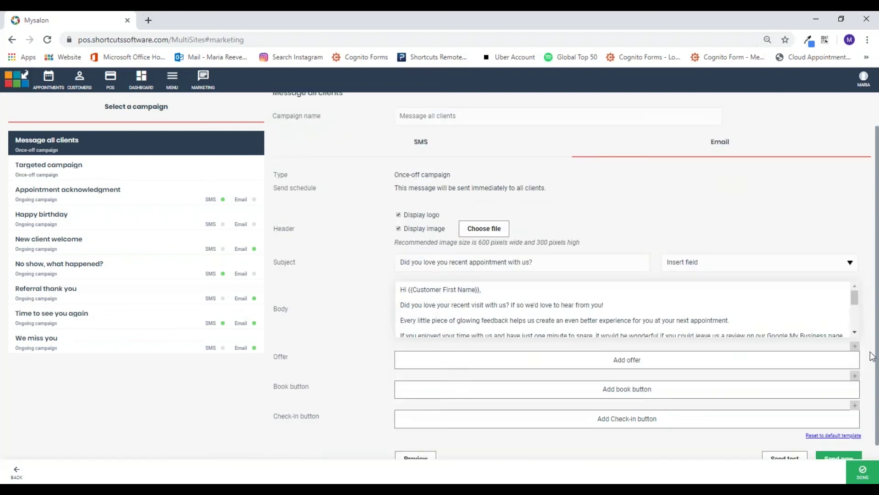
Add an offer section to the email with Discount as its discount code, leaving the offer text and terms empty
left_click(855, 347)
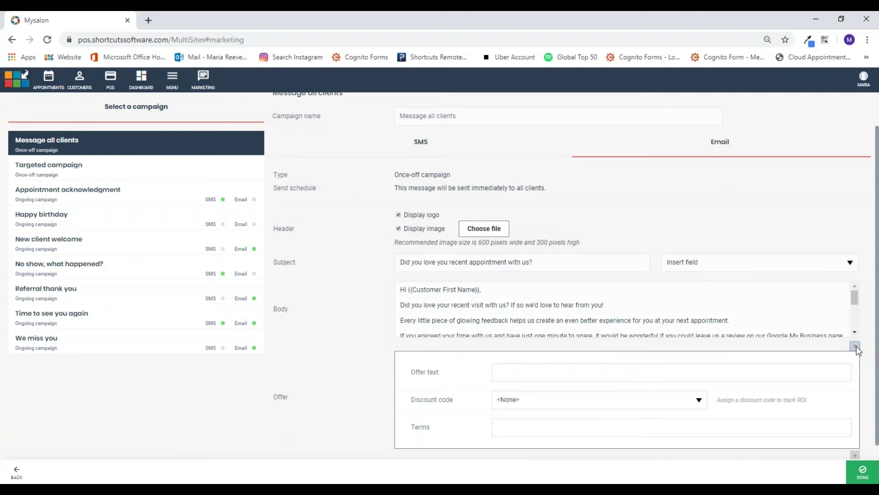
left_click(592, 375)
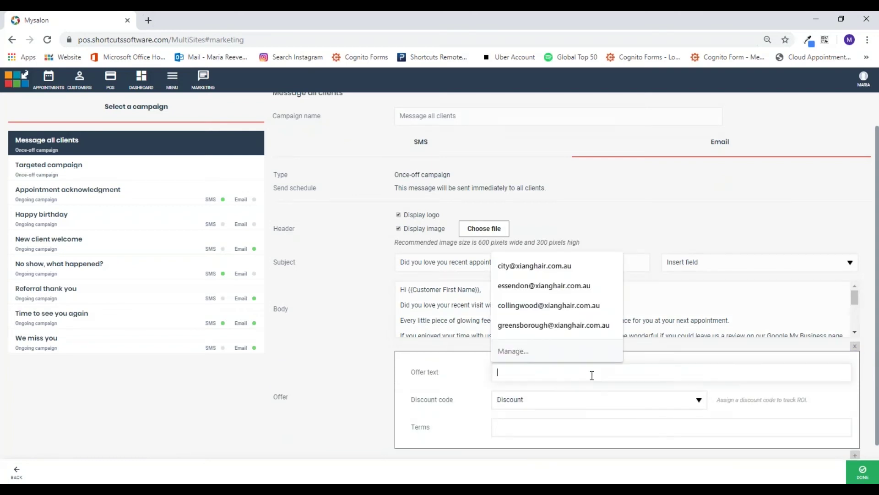
left_click(654, 349)
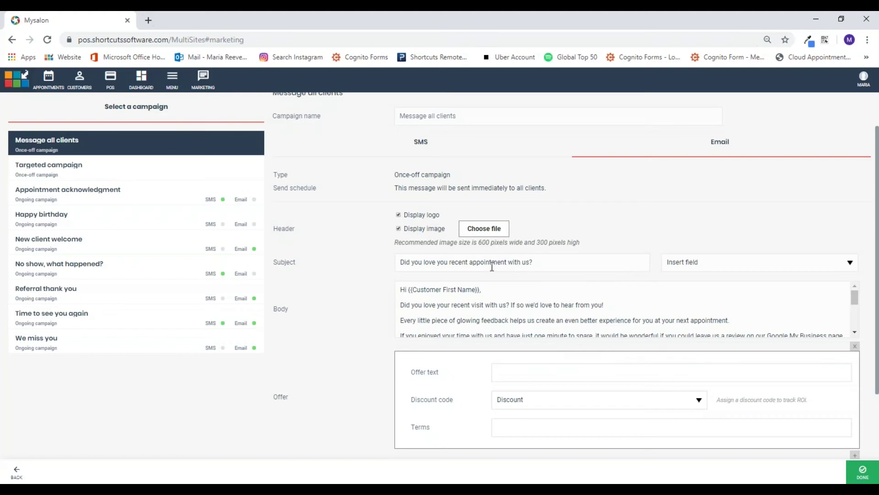
left_click(696, 406)
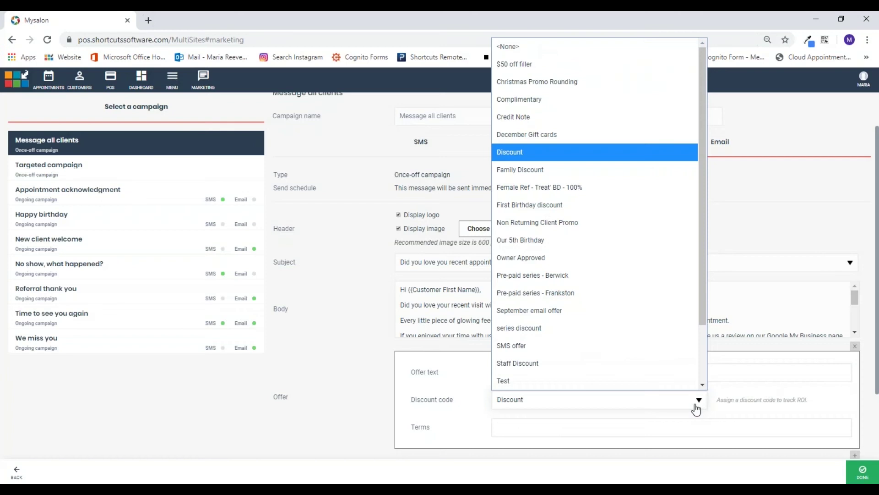
left_click(697, 408)
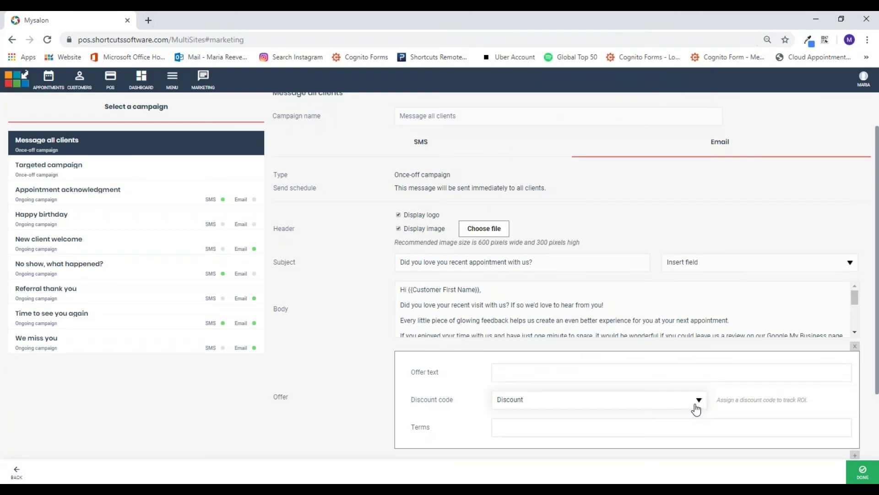
left_click(682, 426)
left_click(724, 310)
Try adding a book button and a check-in button to the email, removing each one again
scroll(822, 373, "down", 2)
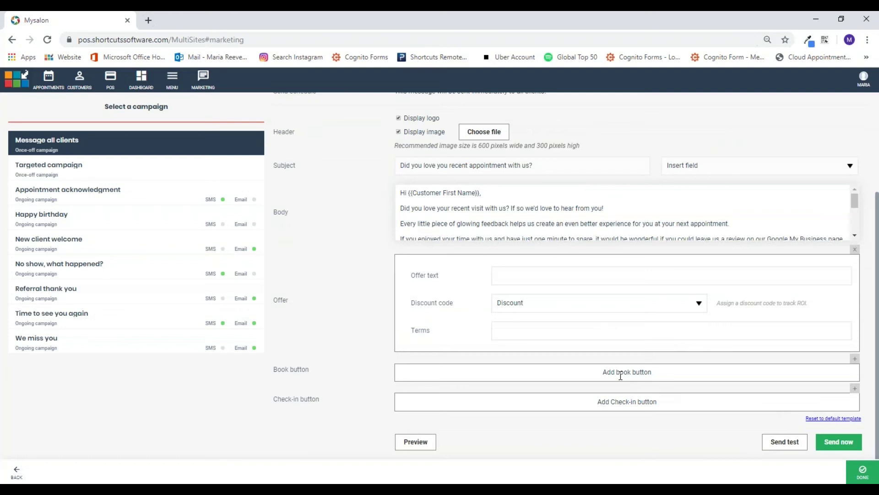
left_click(857, 360)
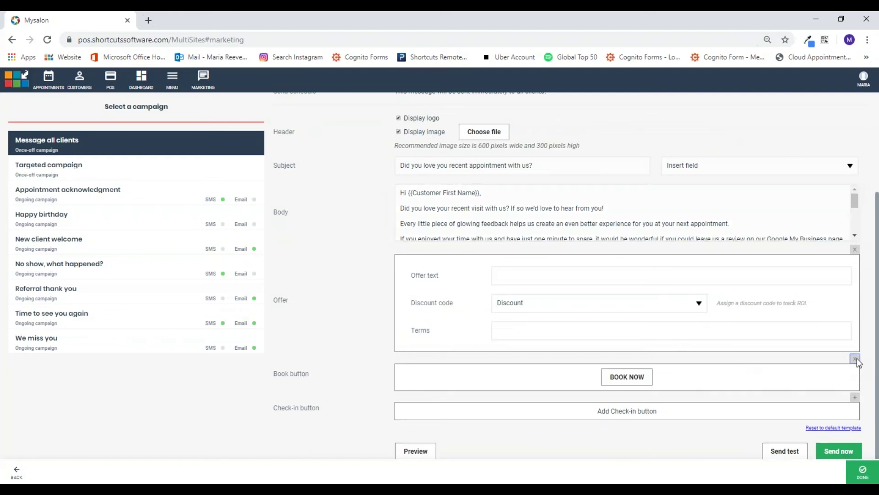
left_click(855, 358)
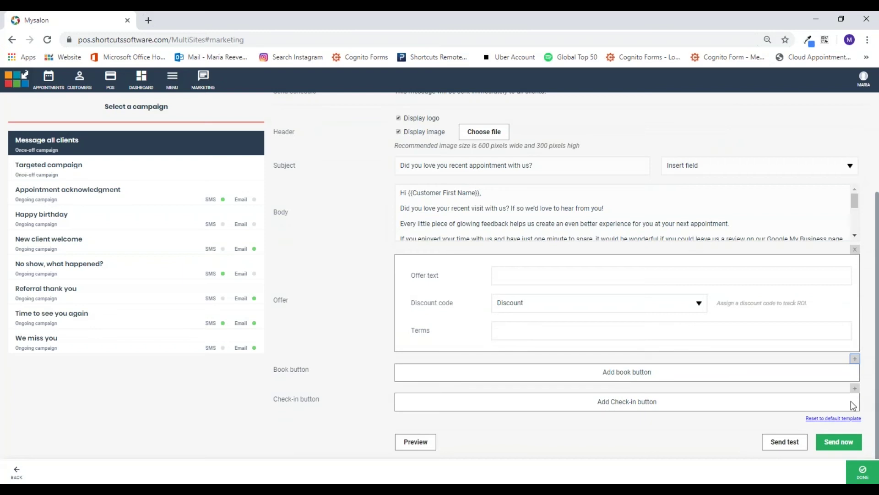
left_click(855, 389)
left_click(855, 389)
Start the email preview and cancel it, and view the test email dialog without sending anything
left_click(416, 442)
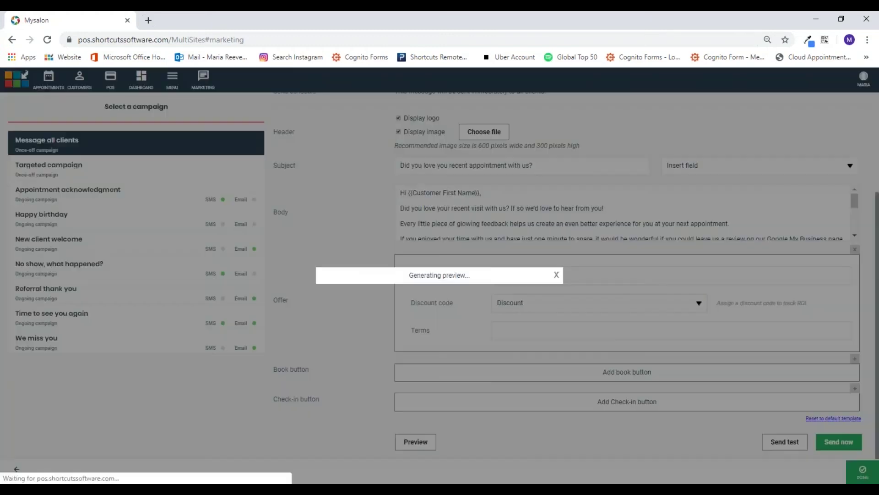
left_click(556, 277)
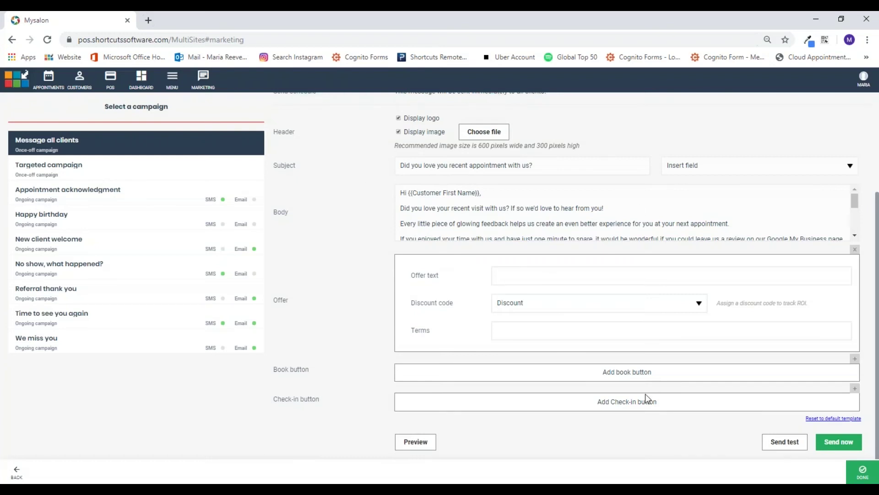
left_click(785, 442)
left_click(403, 273)
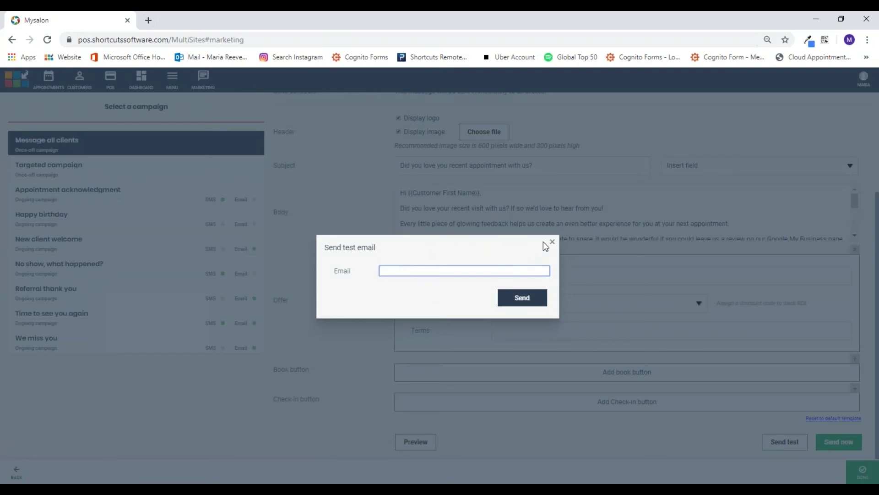
left_click(544, 298)
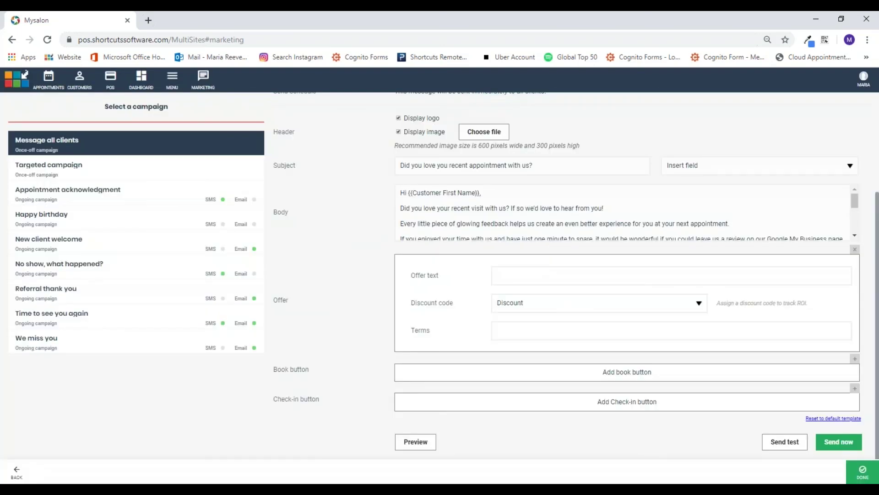
Examine the email settings of the Message all clients campaign, especially its send schedule
scroll(548, 323, "up", 3)
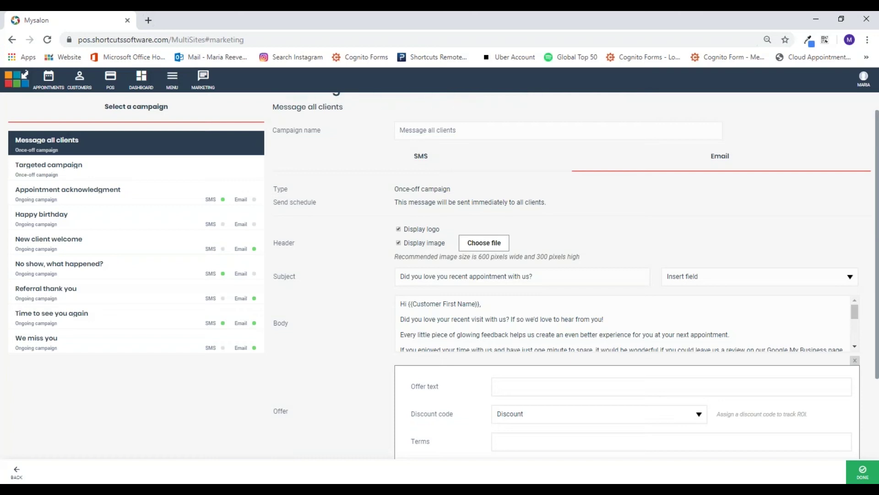
scroll(559, 331, "down", 3)
scroll(743, 397, "up", 3)
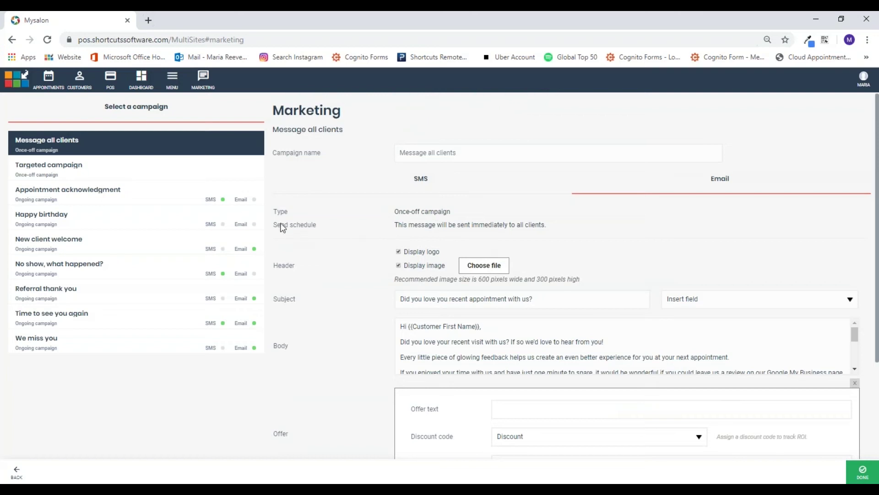
left_click_drag(277, 225, 314, 226)
left_click(318, 224)
left_click_drag(395, 225, 539, 228)
left_click(538, 228)
left_click_drag(448, 226, 538, 227)
left_click(537, 225)
Open the Targeted campaign and examine its SMS and email versions and the SMS recipient list upload option
left_click(132, 174)
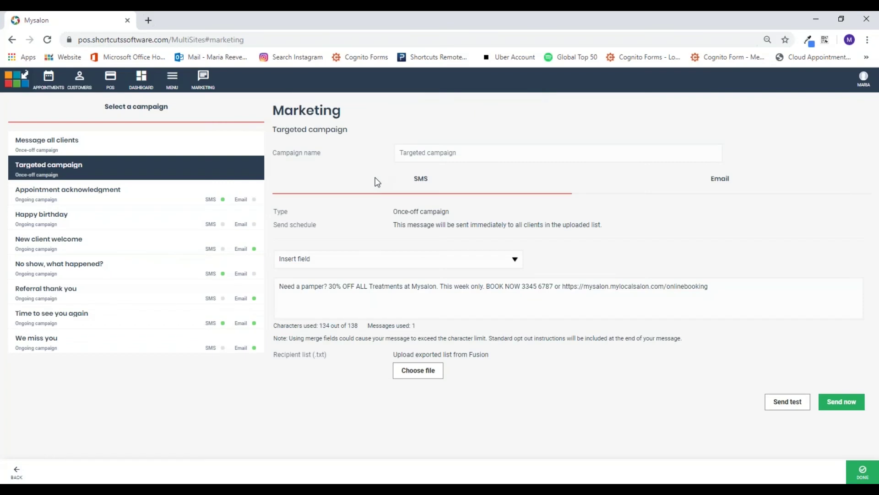
left_click(756, 182)
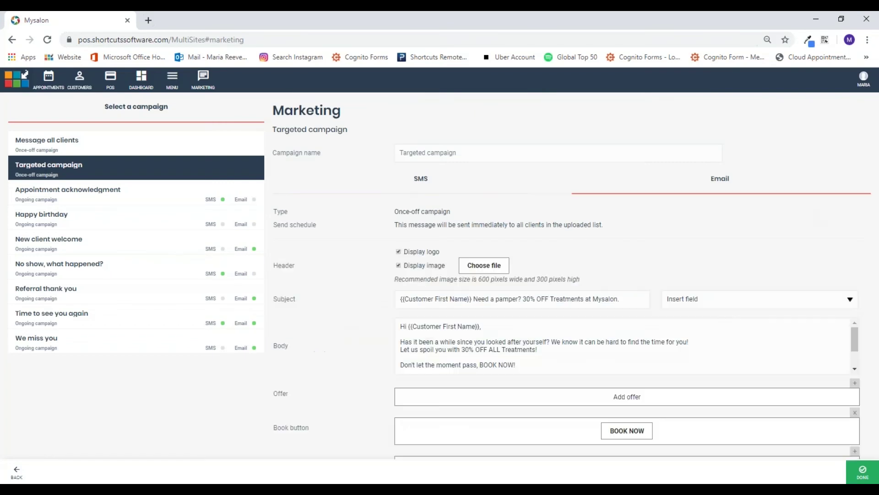
left_click(486, 185)
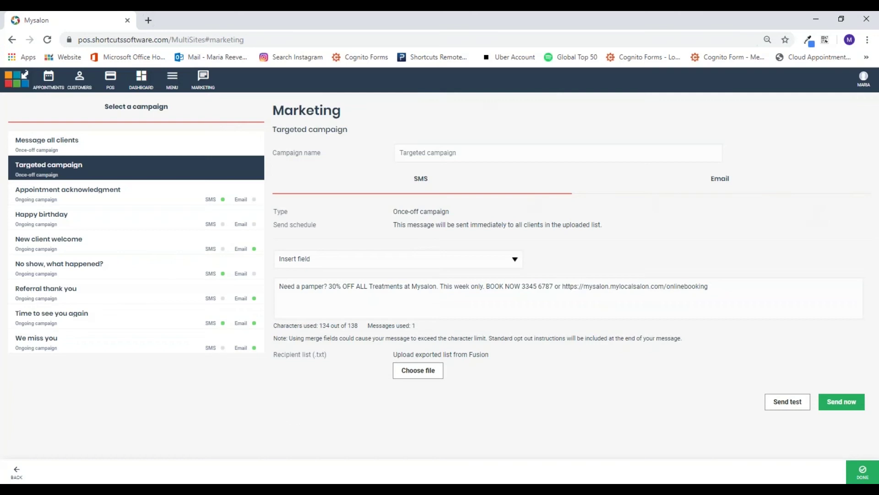
left_click_drag(327, 356, 284, 357)
left_click(285, 359)
Switch to the Shortcuts Point of Sale program and get the login screen ready for PIN entry
left_click(471, 480)
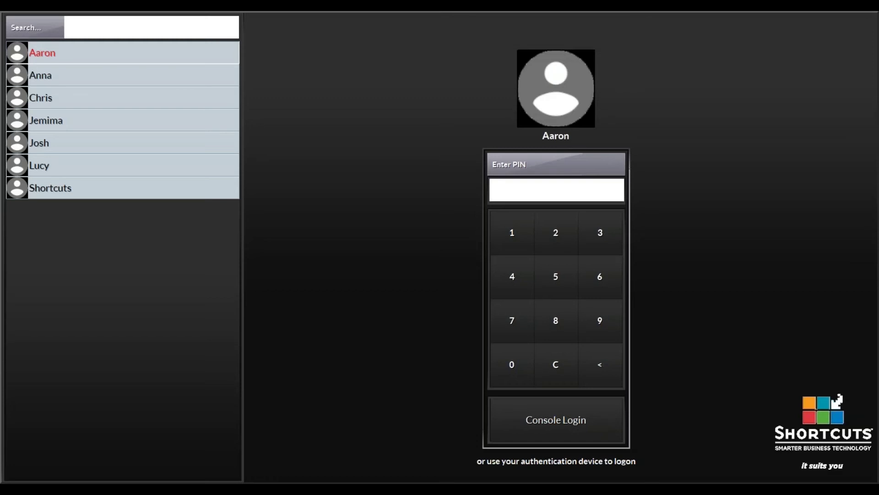
left_click(543, 194)
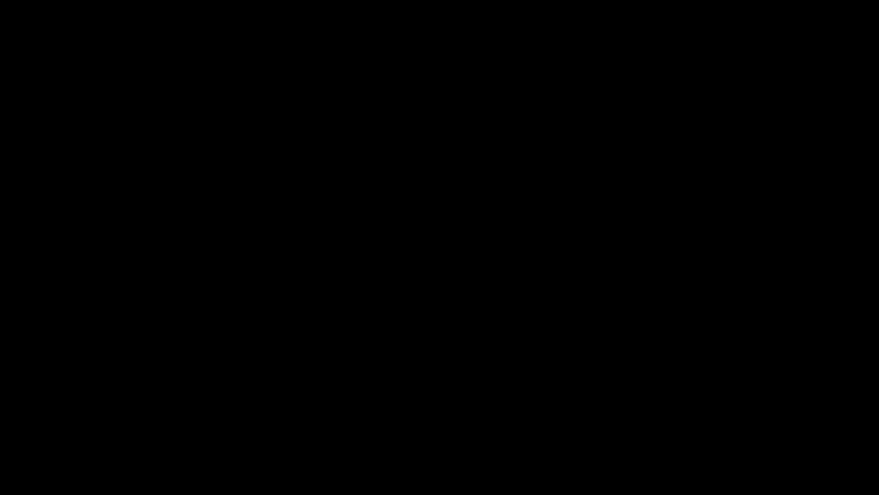
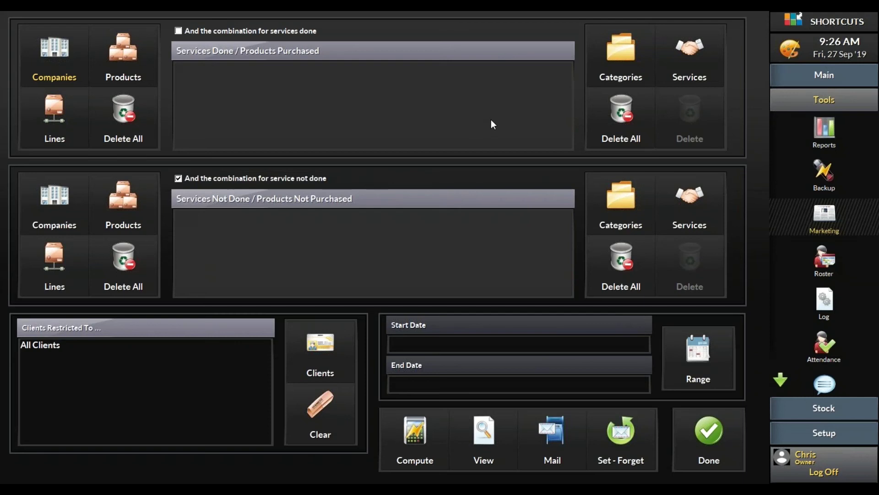
Examine the category and service choices available for the services done filter, cancelling both without selecting anything
left_click(618, 72)
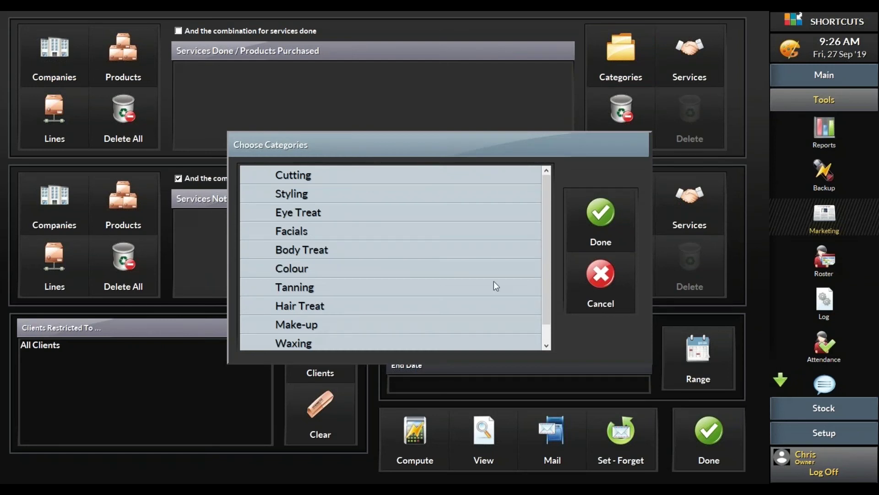
left_click(620, 282)
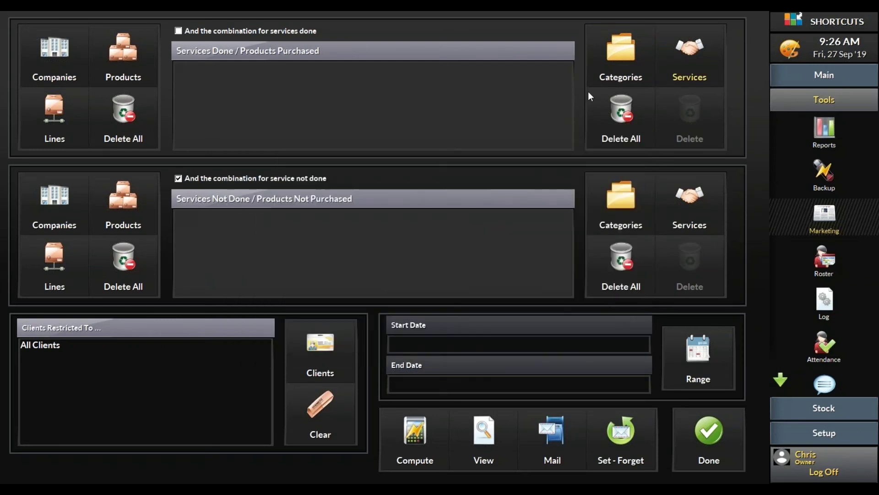
left_click(690, 60)
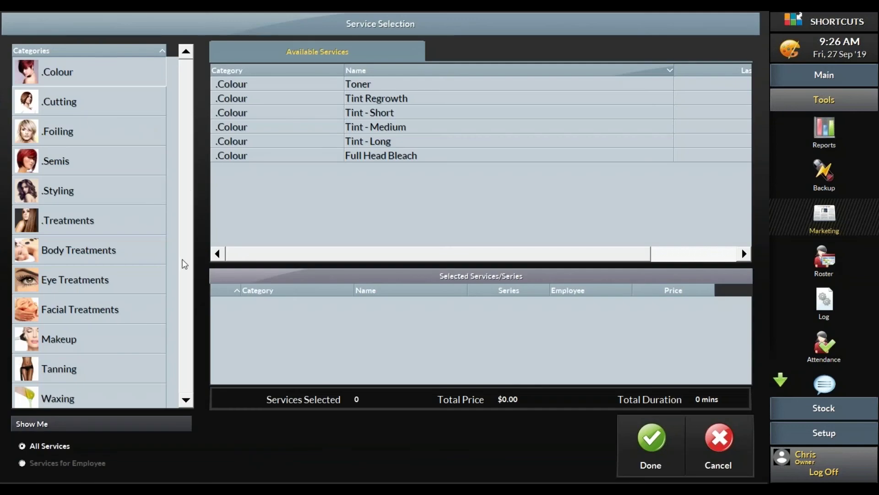
left_click(91, 311)
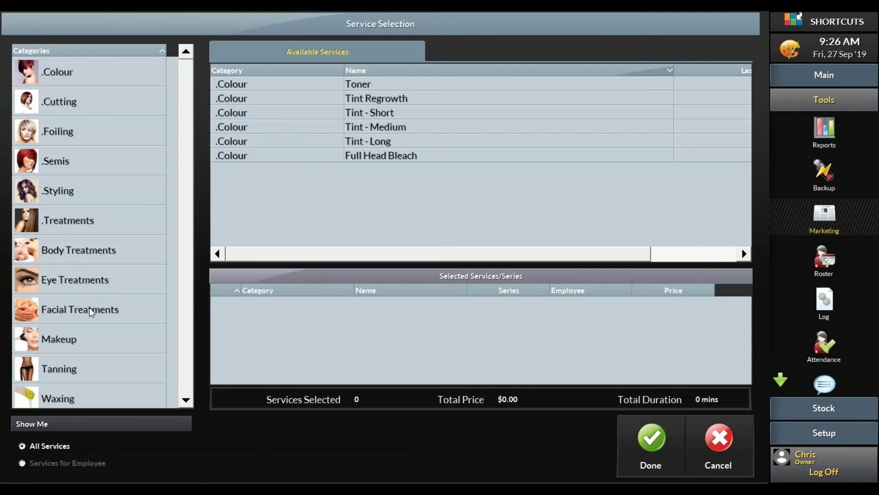
left_click(78, 74)
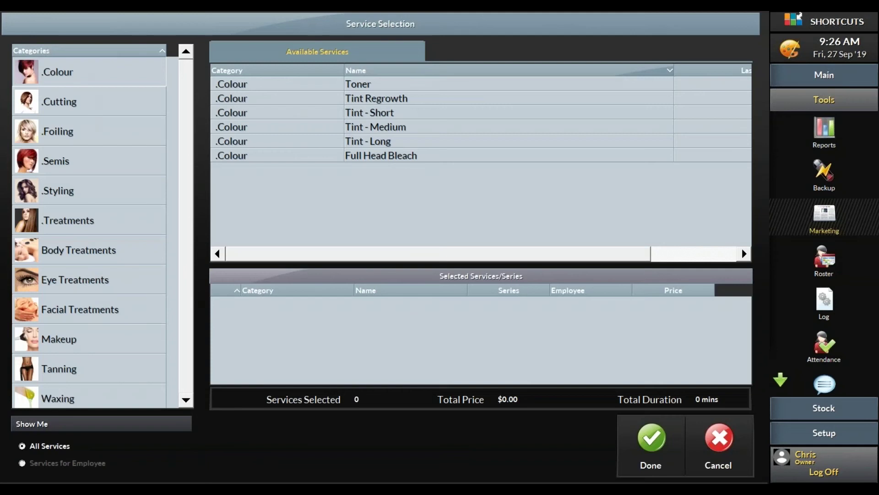
left_click(698, 440)
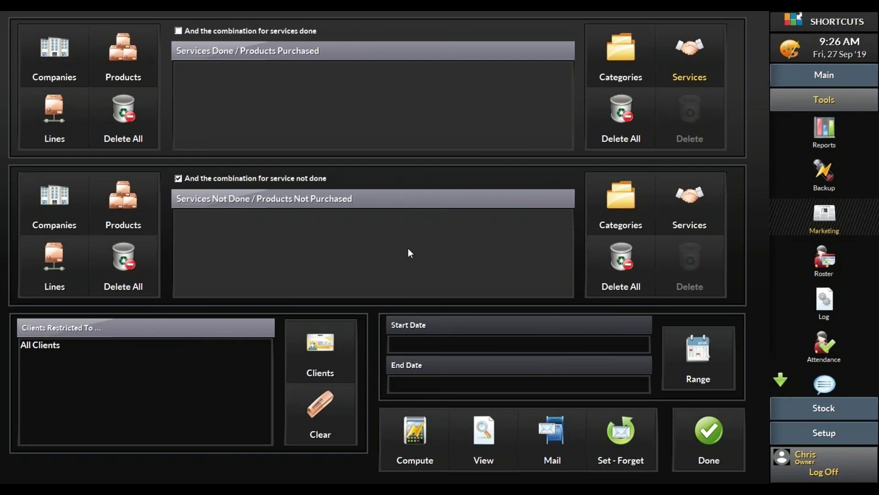
Add the Facials category to the marketing filter for services not done
left_click(594, 224)
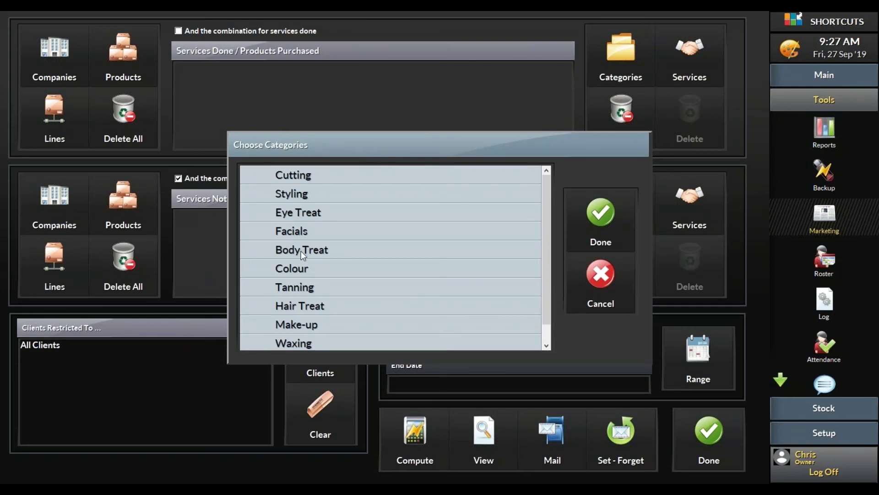
left_click(283, 231)
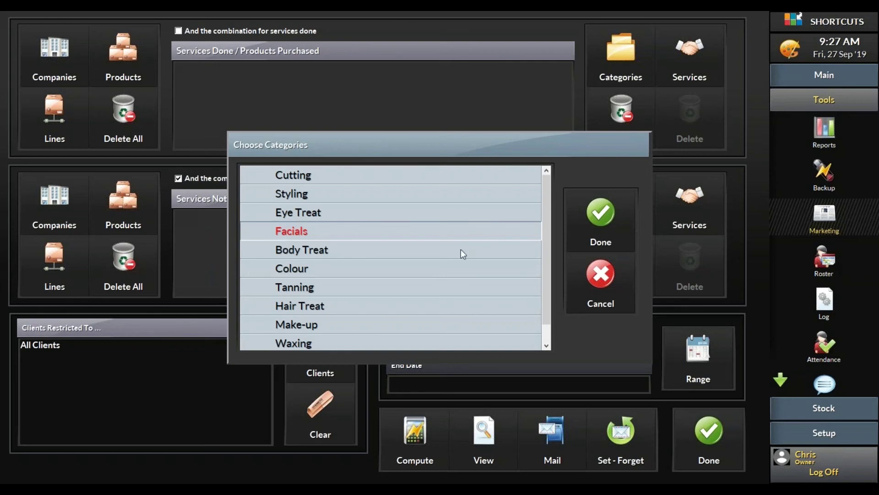
left_click(617, 218)
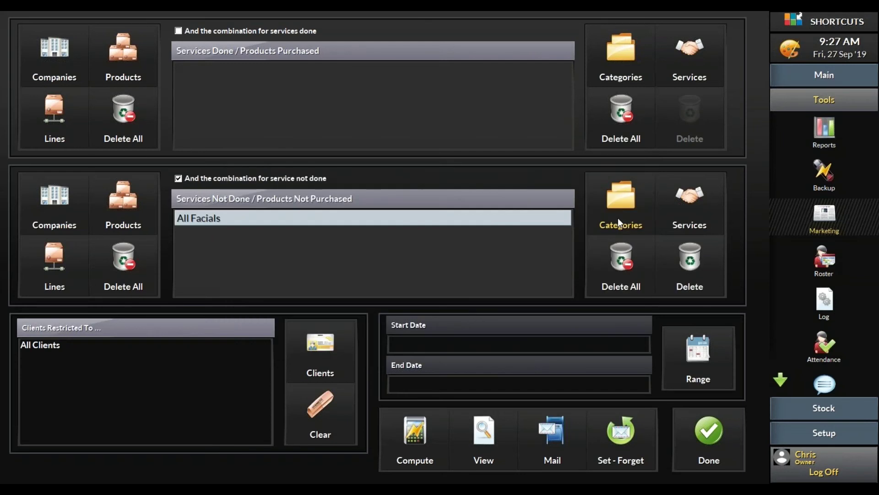
Set the filter's date range from 1 January 2019 to 27 September 2019
left_click(699, 358)
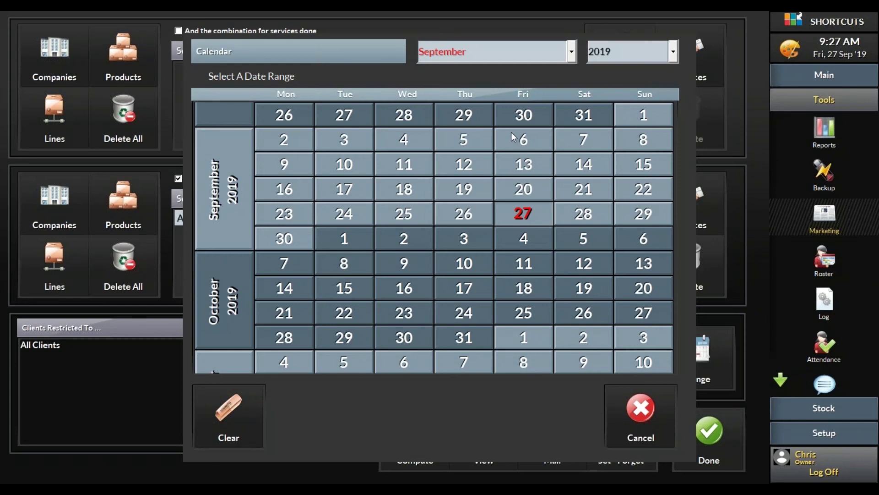
left_click(522, 44)
left_click(476, 80)
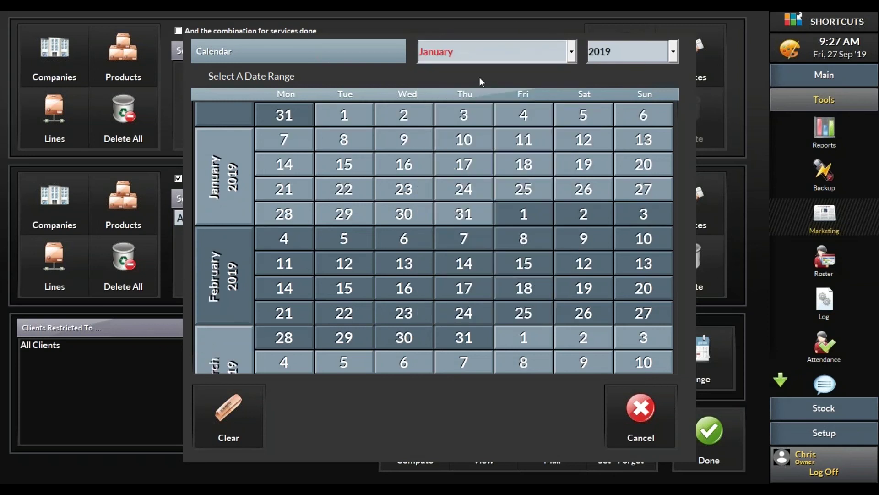
left_click(525, 59)
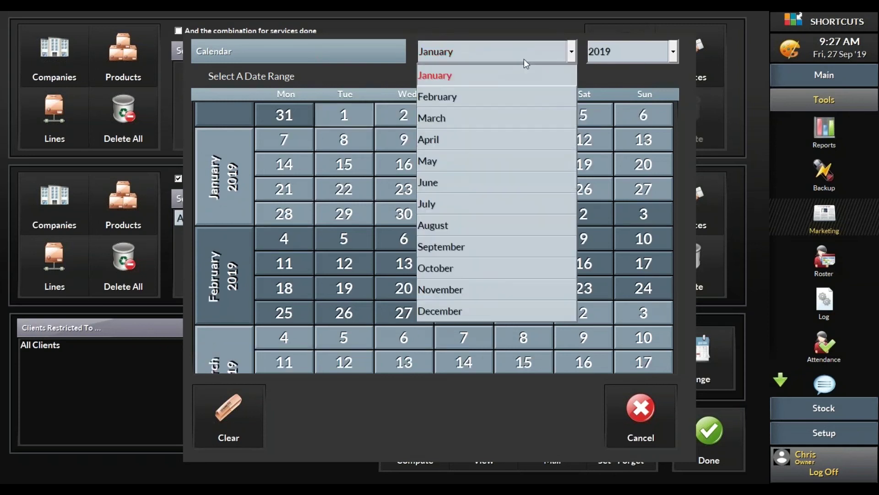
left_click(476, 240)
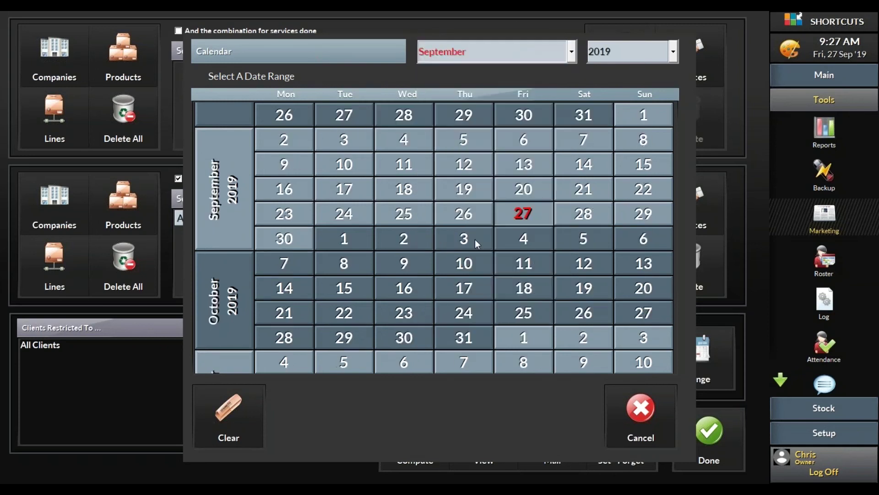
left_click(507, 220)
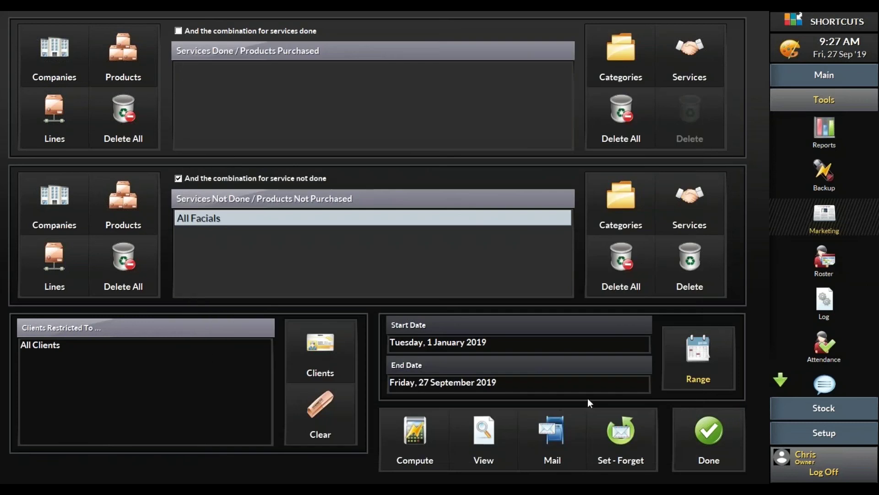
Compute the client list, dismiss the opt-out warning and exclude clients with an existing appointment
left_click(418, 438)
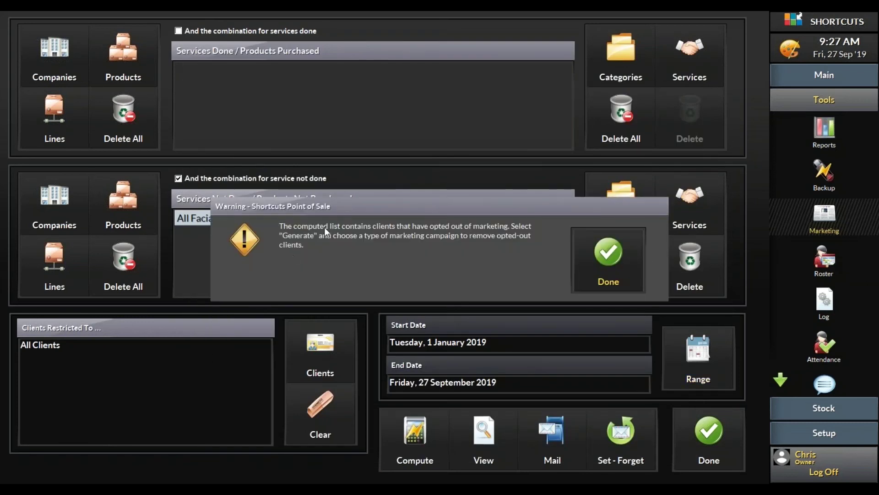
left_click(609, 258)
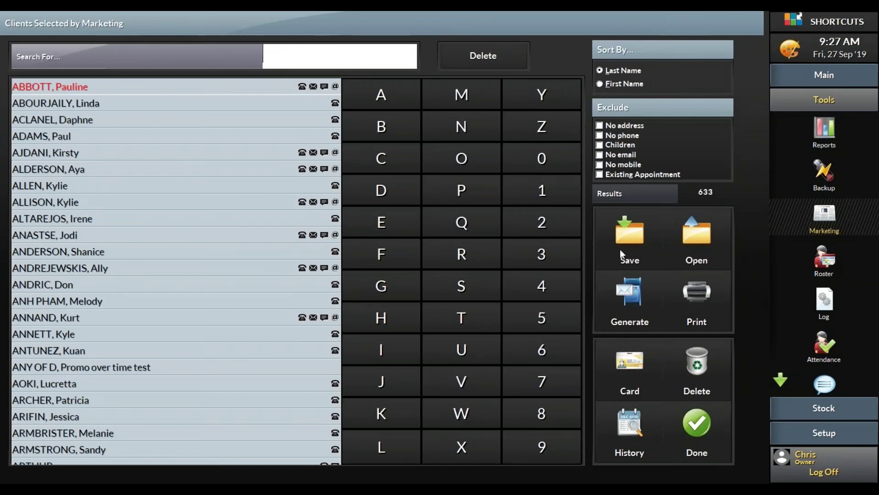
left_click(637, 176)
Save the client list to the Desktop as Client List 27-09-2019 with column headings included
left_click(615, 248)
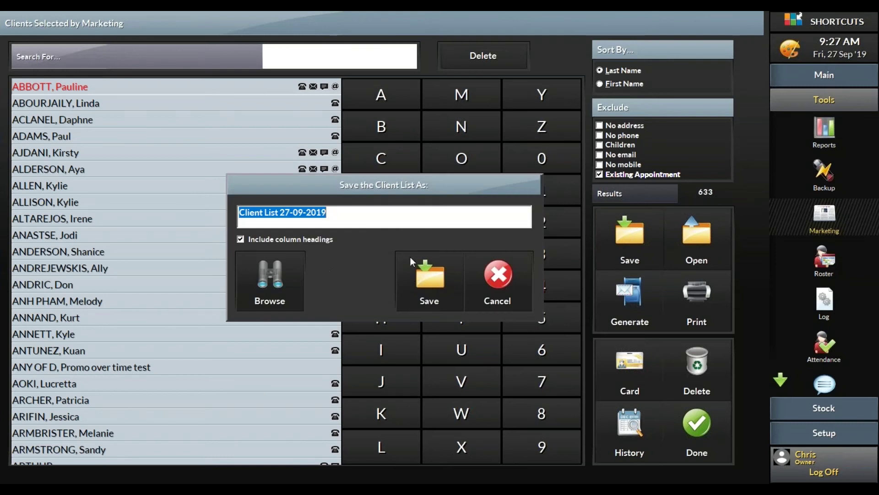
left_click(428, 277)
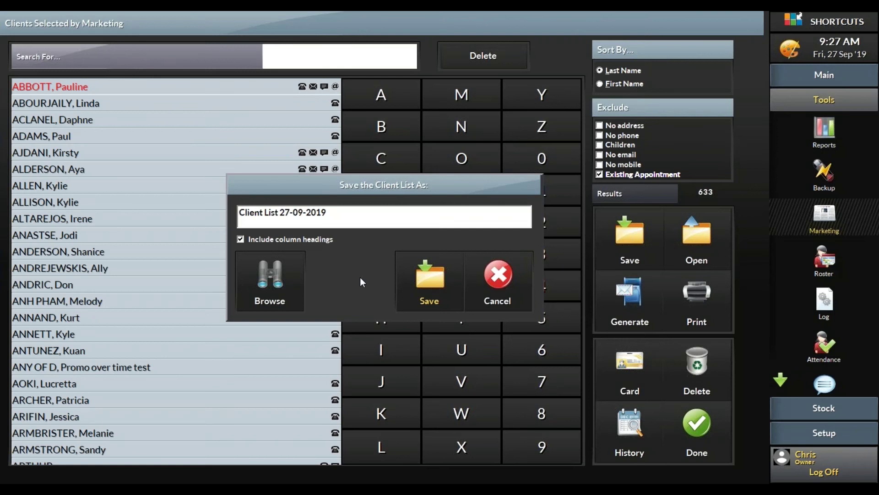
left_click(293, 288)
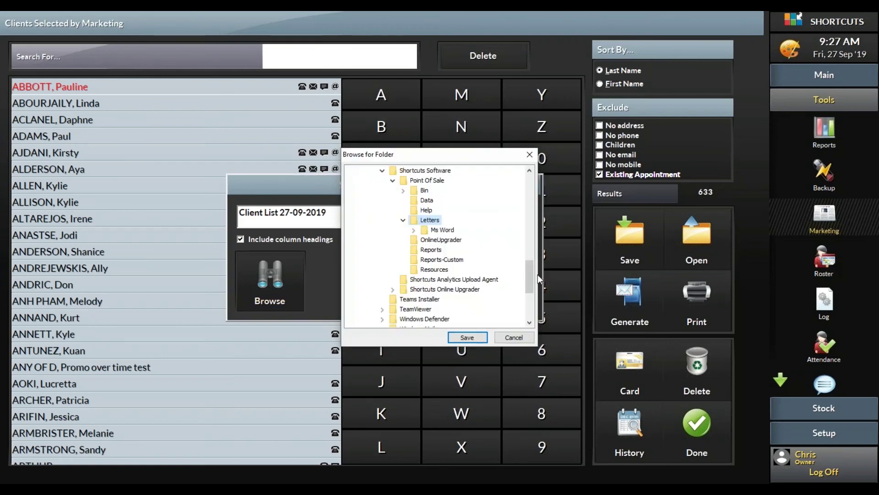
left_click_drag(531, 279, 535, 180)
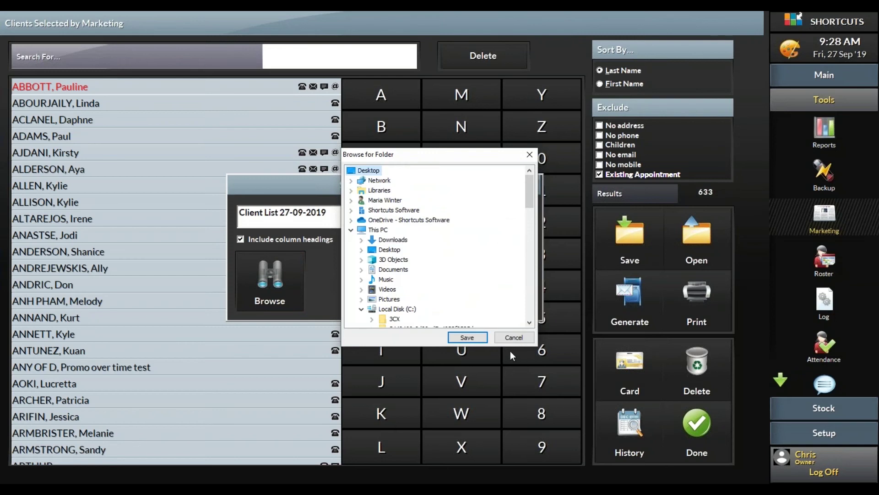
left_click(468, 338)
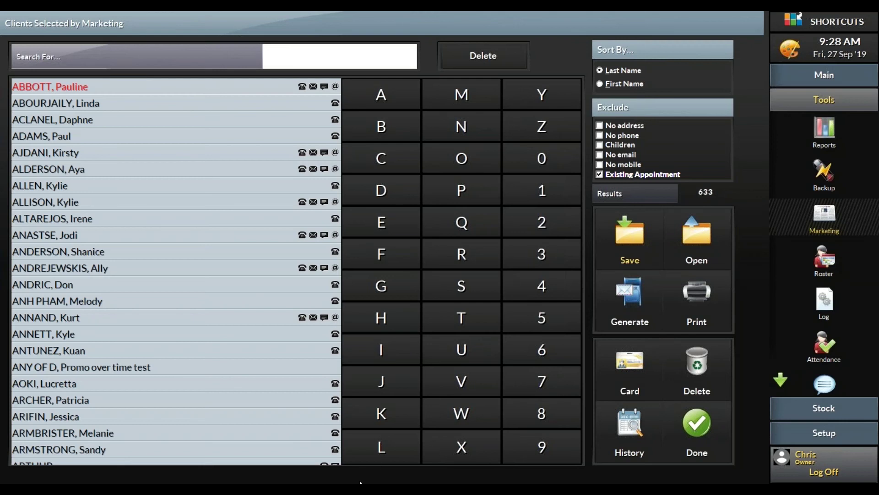
Switch to the Mysalon browser page, start choosing a recipient list file for the Targeted campaign and browse to the Desktop
mouse_move(360, 483)
left_click(300, 466)
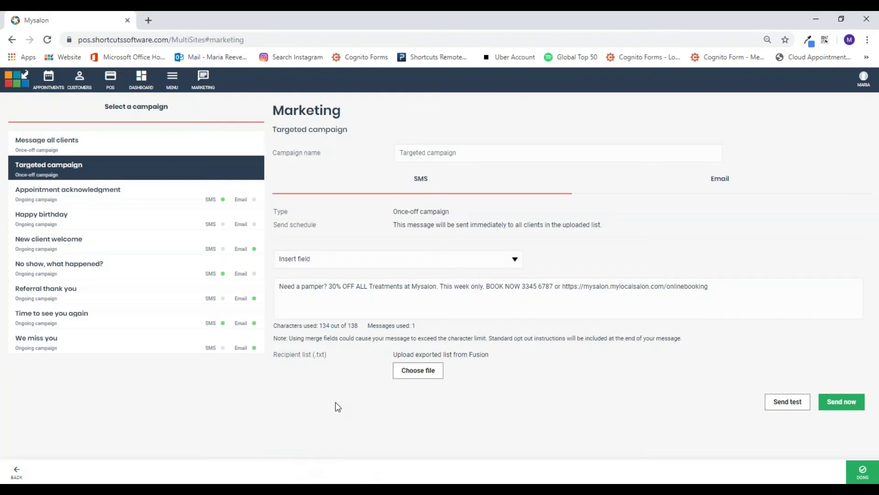
left_click(404, 371)
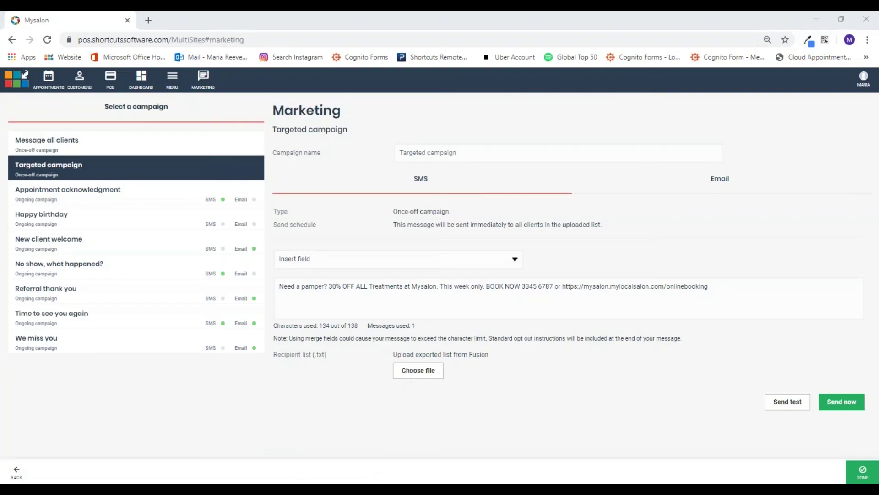
scroll(276, 216, "up", 3)
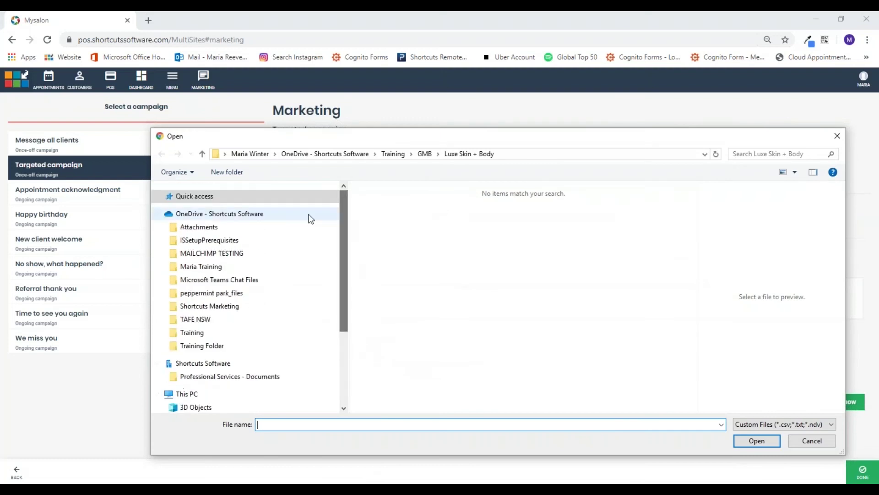
left_click(274, 216)
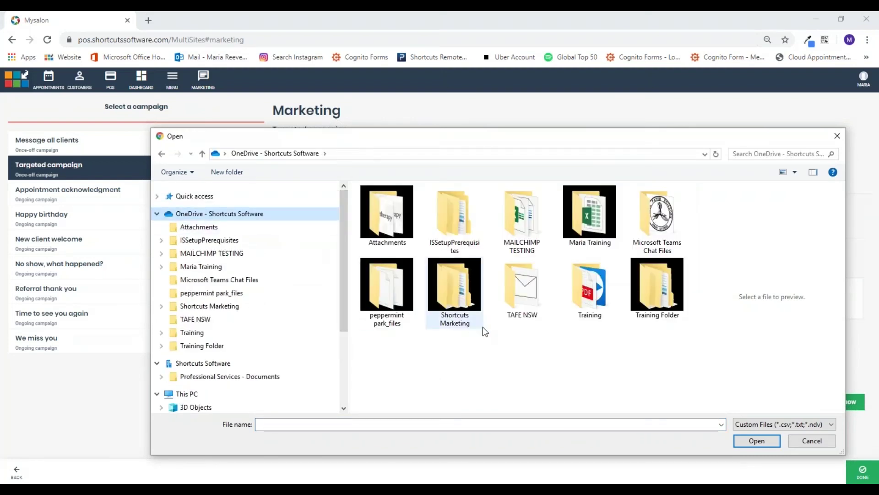
scroll(249, 395, "down", 1)
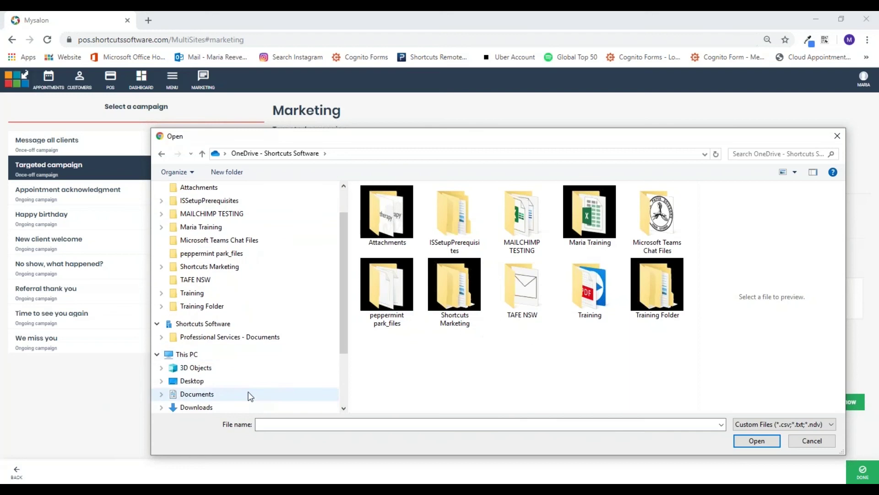
left_click(247, 380)
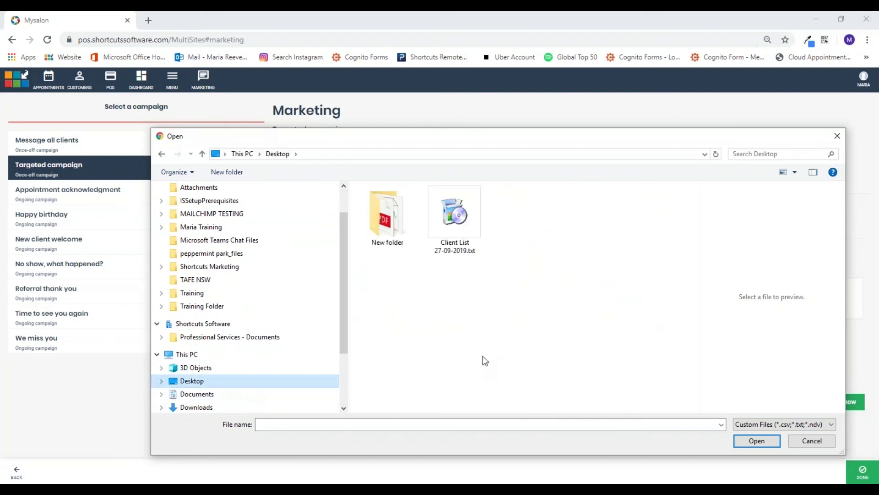
Change the file type filter to All Files and set it back to Custom Files
left_click(753, 424)
left_click(753, 443)
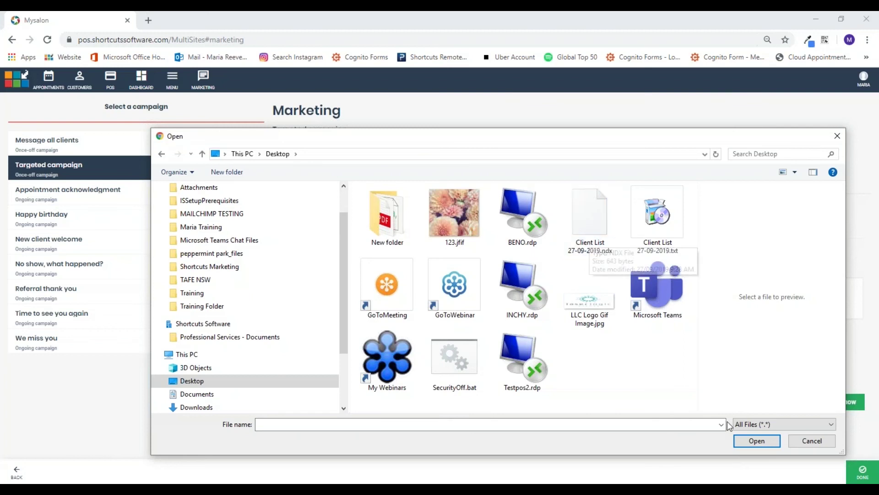
left_click(749, 425)
left_click(758, 435)
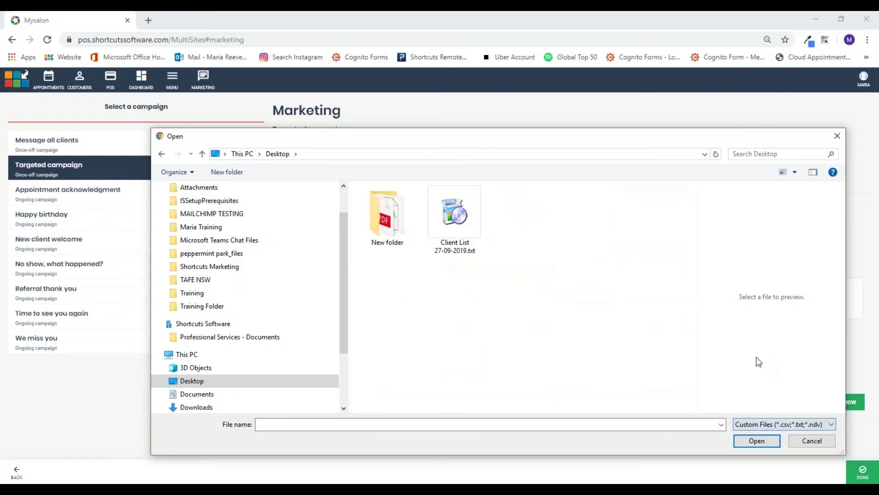
Upload Client List 27-09-2019.txt from the Desktop as the Targeted campaign's SMS recipient list
left_click(469, 247)
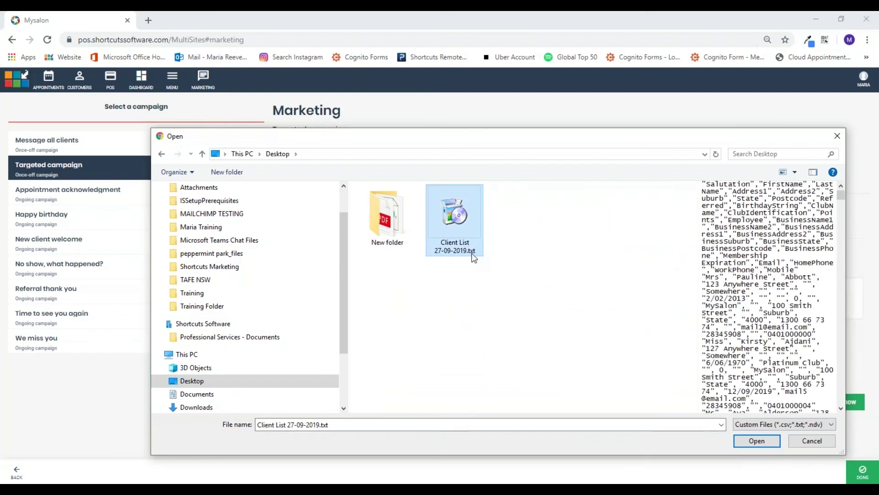
double_click(467, 238)
left_click_drag(457, 370, 527, 372)
left_click(530, 376)
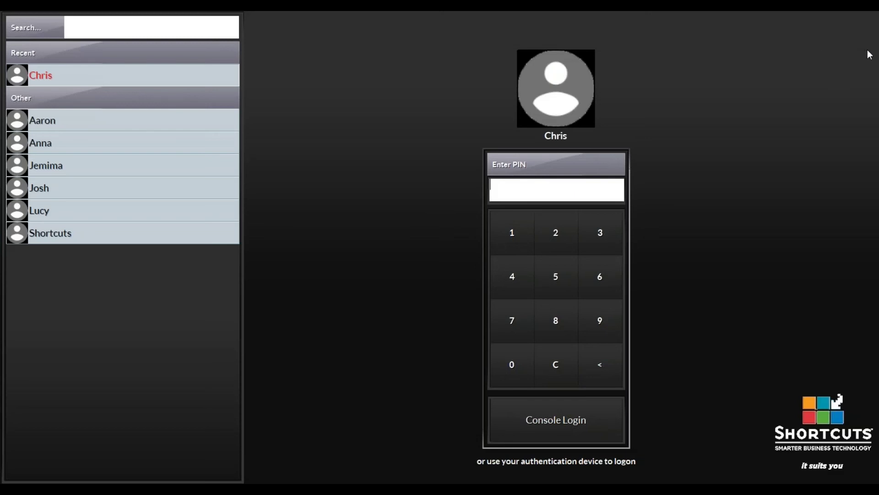
Log in to Shortcuts Point of Sale with the selected employee's PIN
type("**")
key("Return")
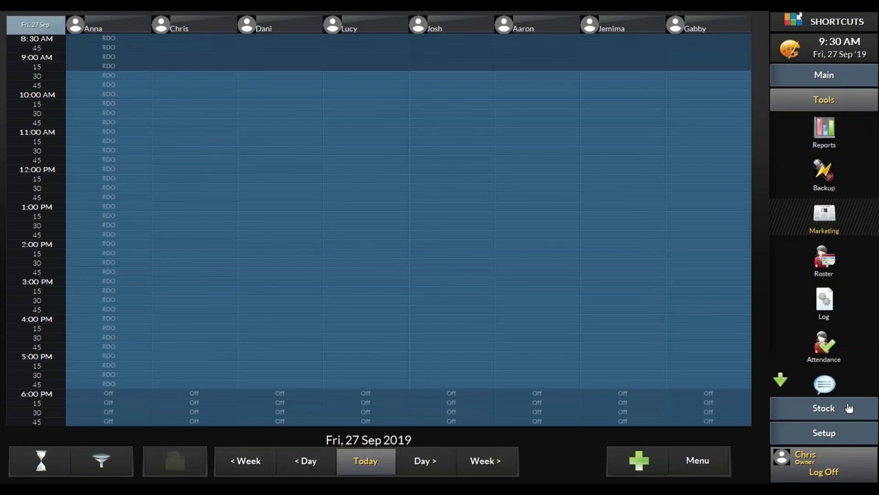
Open the marketing filters, remove all entries from Services Not Done / Products Not Purchased, and clear the date range
left_click(831, 213)
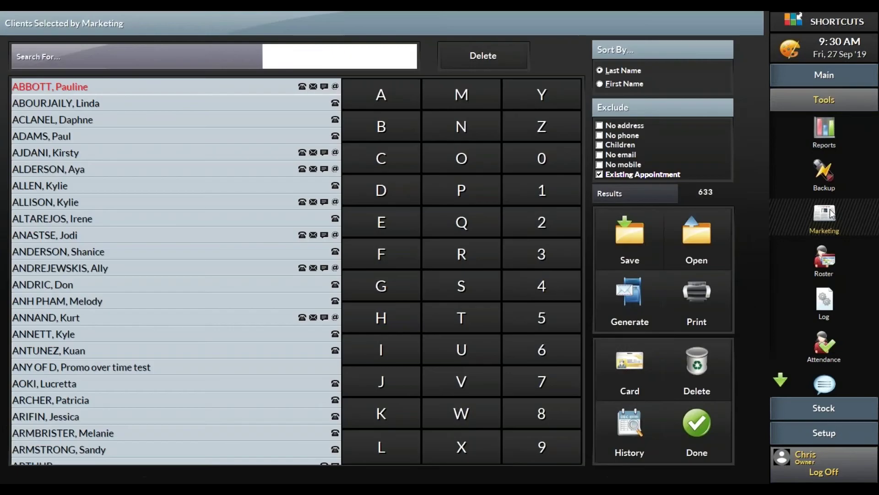
left_click(699, 423)
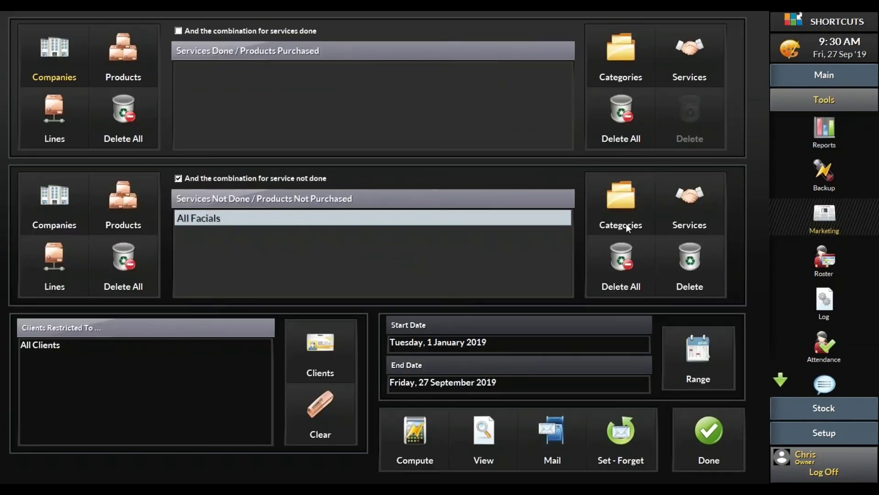
left_click(629, 263)
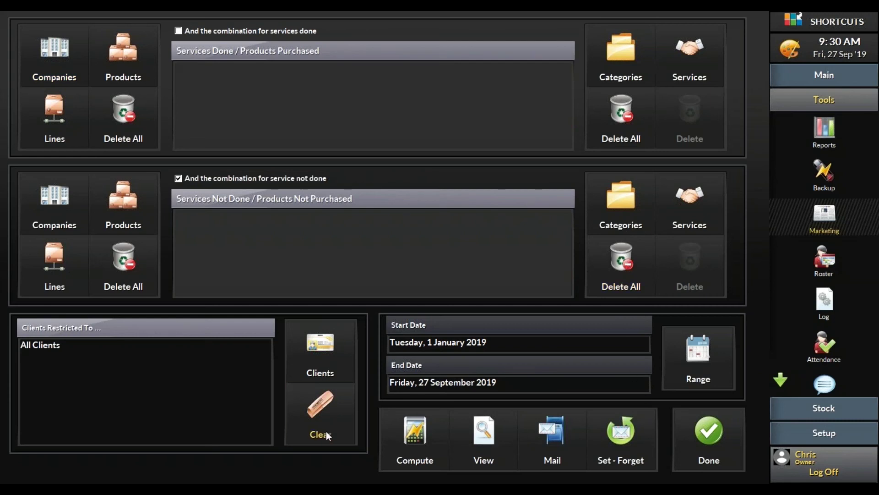
left_click(702, 355)
left_click(285, 418)
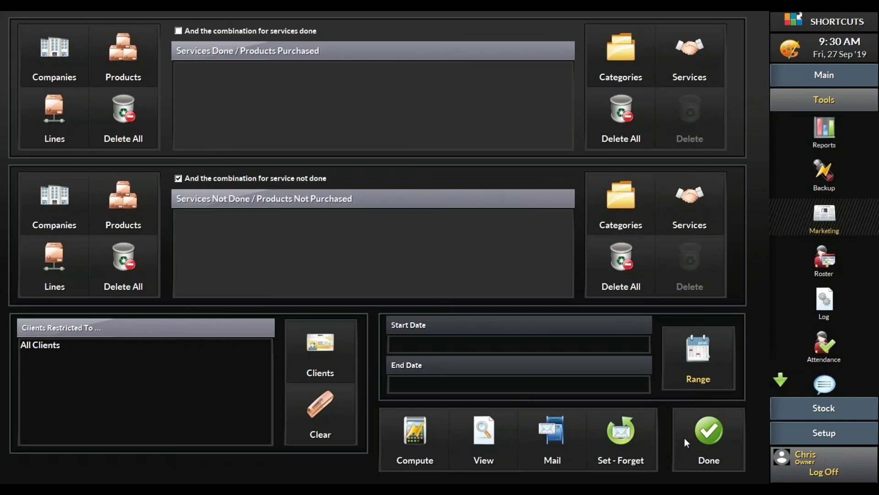
Restrict the marketing clients to those whose preferred employee is the logged-in owner
left_click(304, 361)
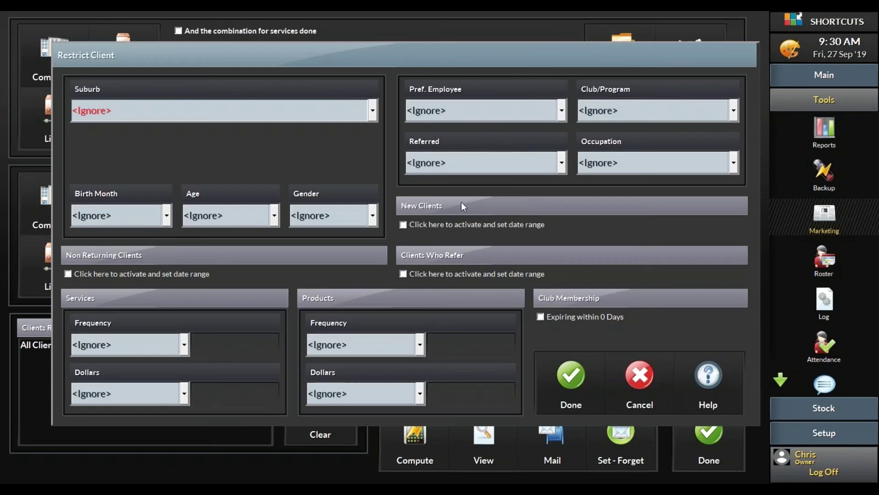
left_click(474, 109)
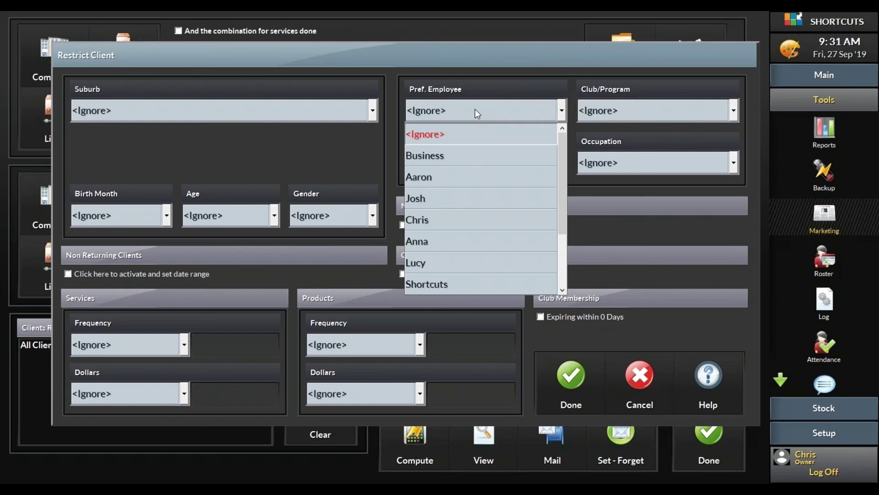
left_click(451, 220)
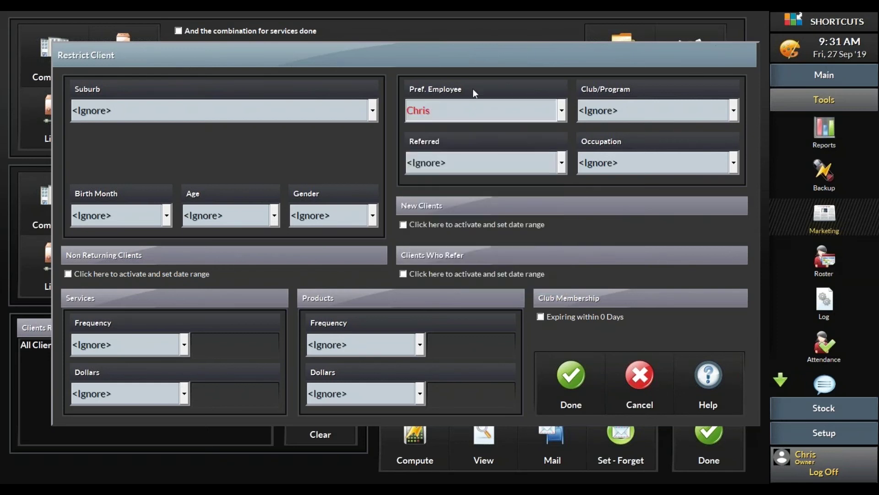
left_click(571, 376)
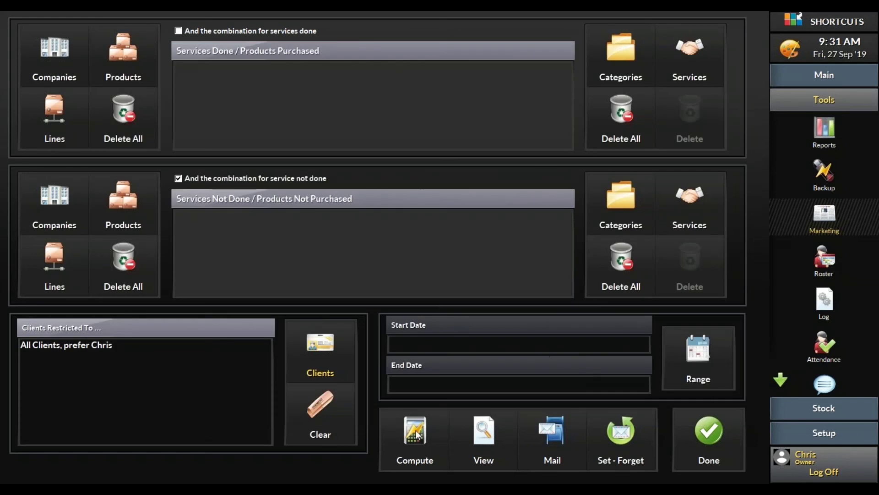
Compute the marketing client list from the current criteria, view the selected clients and return to the filters
left_click(675, 365)
left_click(416, 435)
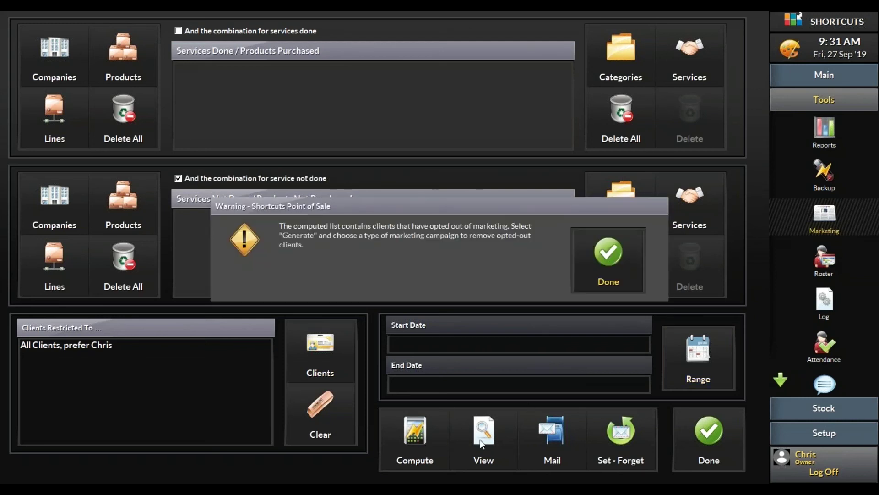
left_click(600, 254)
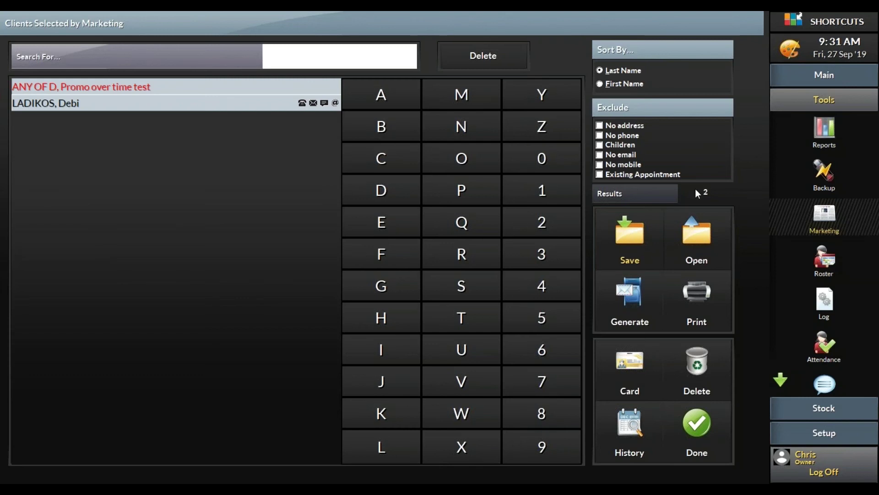
left_click(710, 414)
left_click(627, 279)
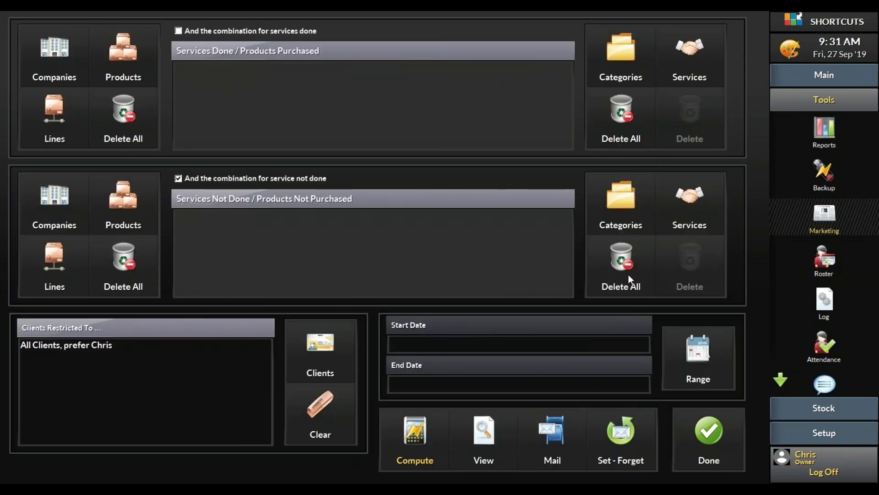
Switch to the Mysalon browser page and review the email and SMS messages of the Appointment acknowledgment campaign
mouse_move(582, 493)
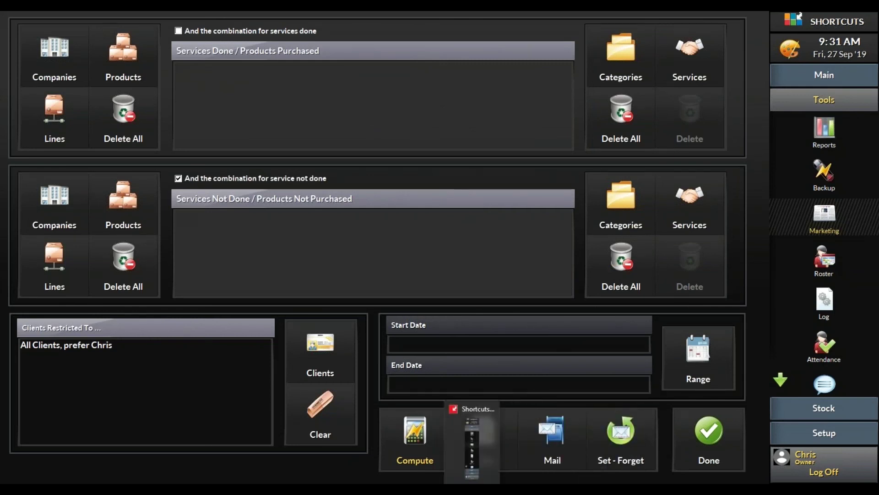
left_click(284, 446)
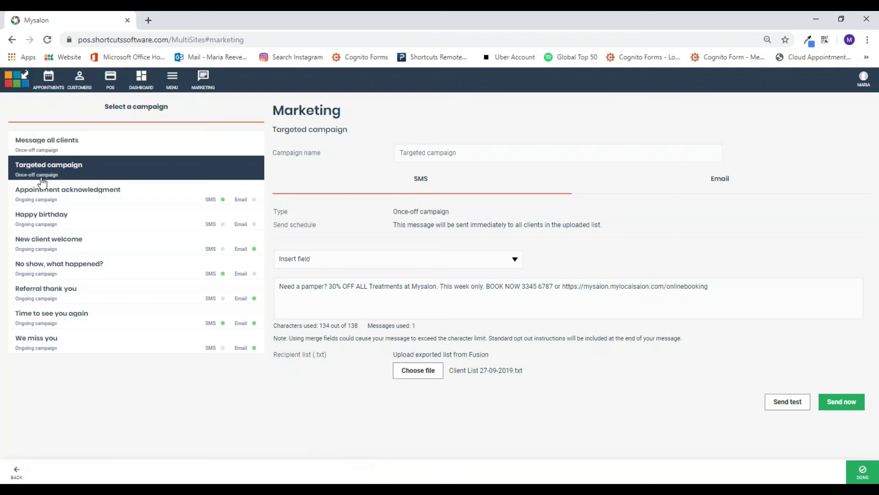
left_click(69, 204)
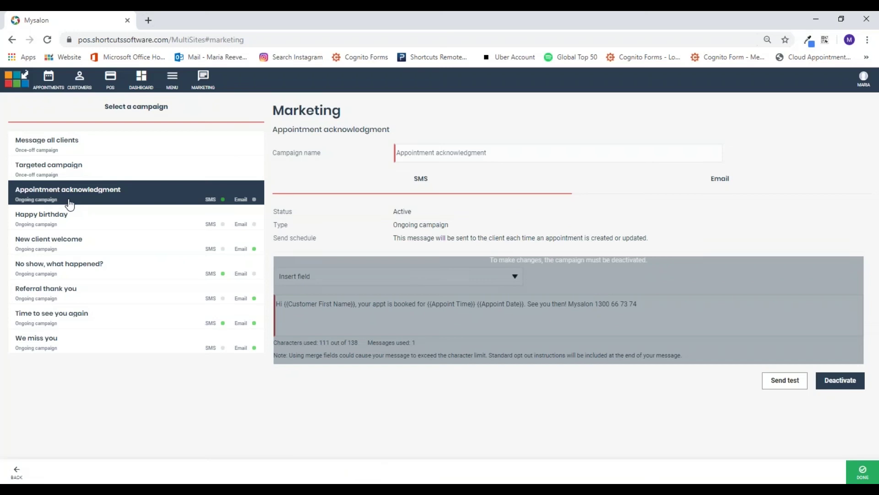
left_click(708, 189)
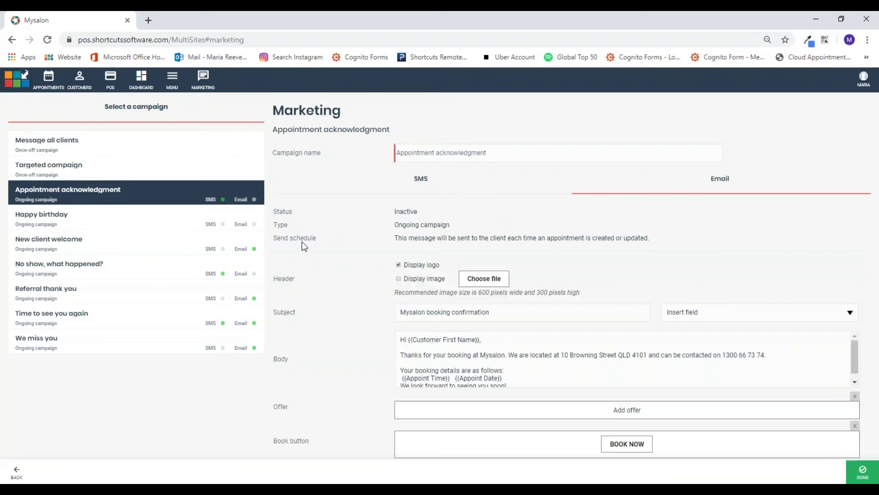
left_click(322, 247)
scroll(633, 355, "down", 1)
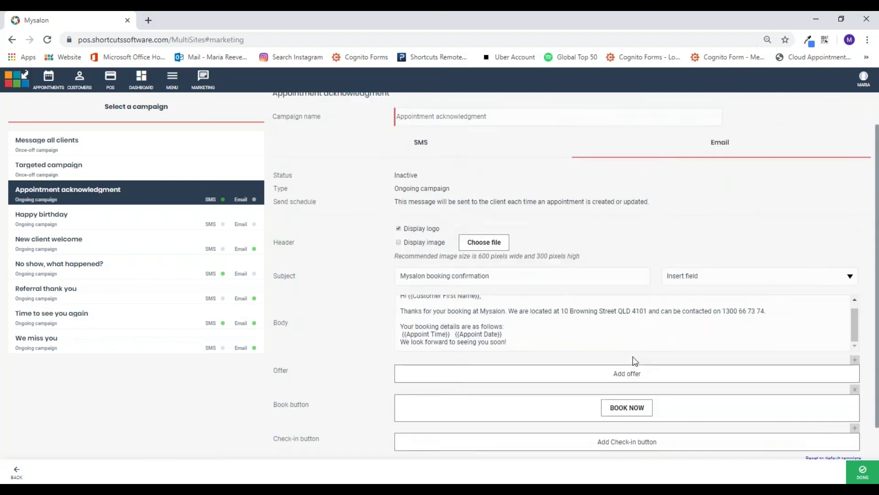
scroll(632, 354, "up", 1)
left_click(424, 179)
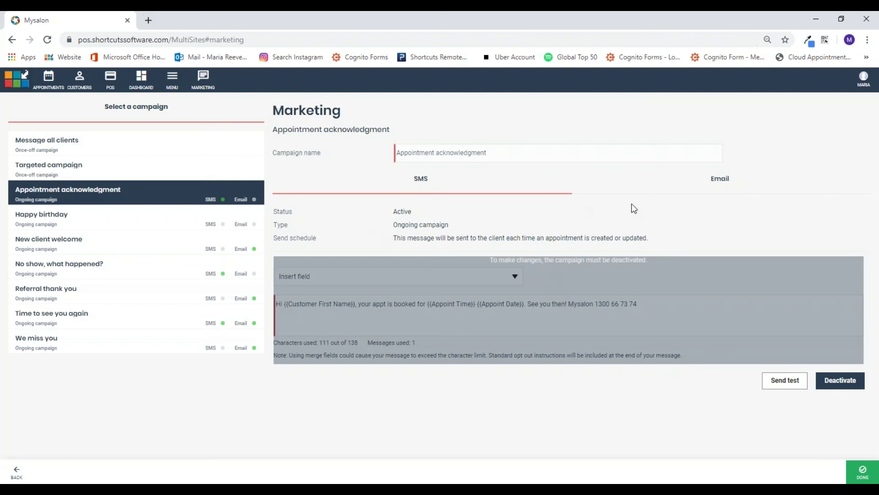
Review the Happy birthday campaign's SMS text and its email content, including the offer, discount code and terms
left_click(128, 219)
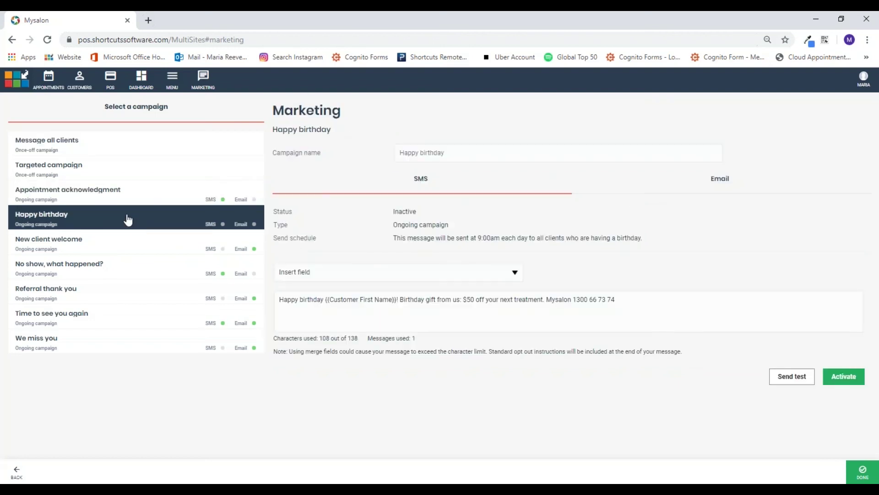
left_click_drag(287, 299, 675, 313)
left_click(675, 313)
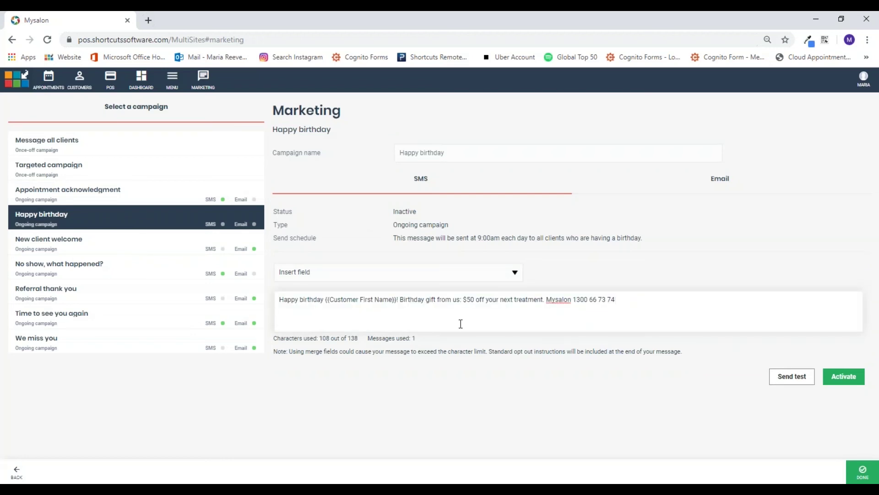
left_click(711, 181)
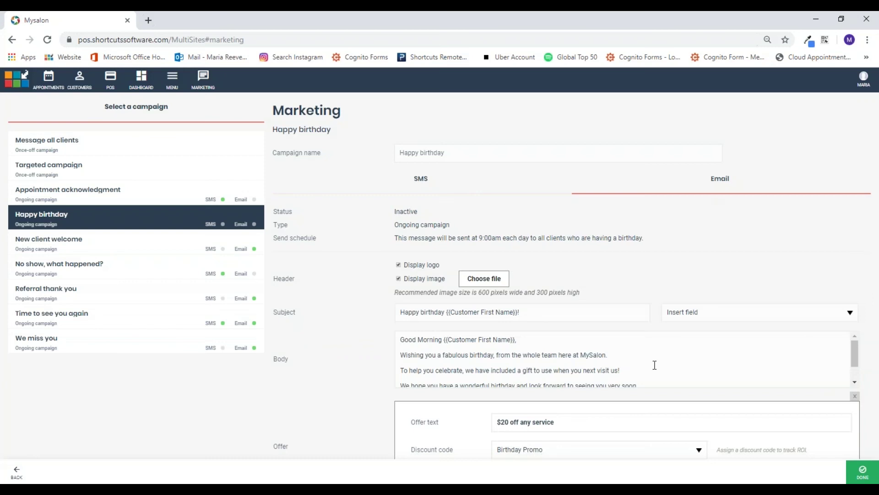
scroll(655, 365, "down", 2)
scroll(356, 378, "down", 2)
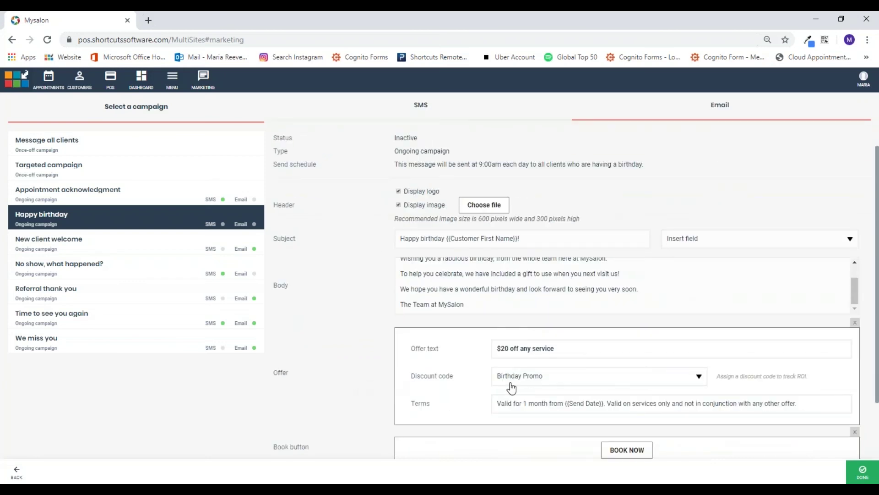
scroll(511, 388, "down", 3)
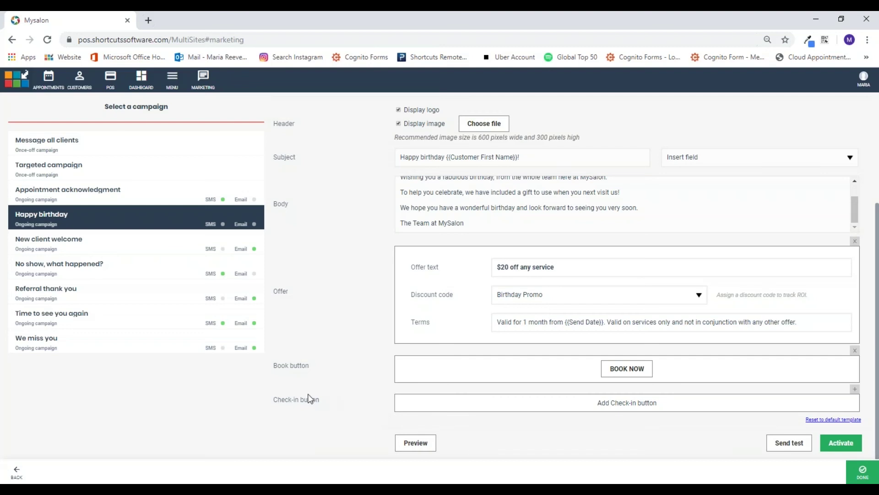
Review the New client welcome SMS and the SMS and email messages of the No show, what happened? campaign
left_click(79, 253)
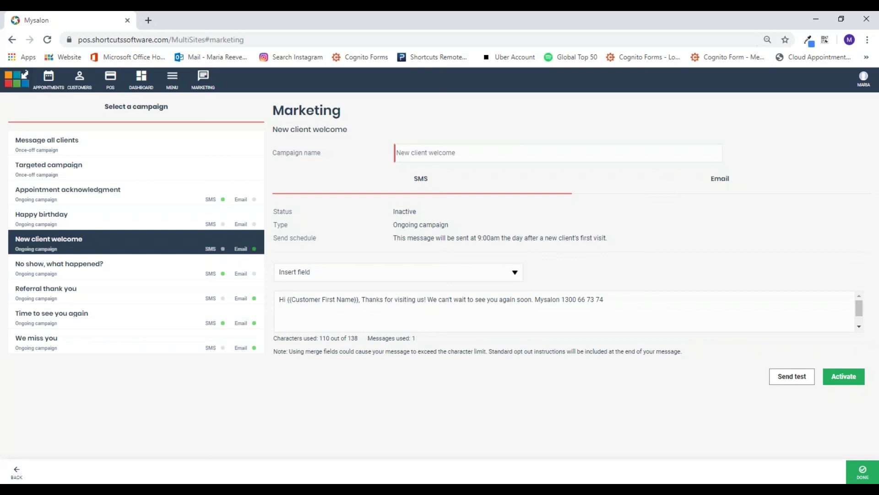
left_click(106, 272)
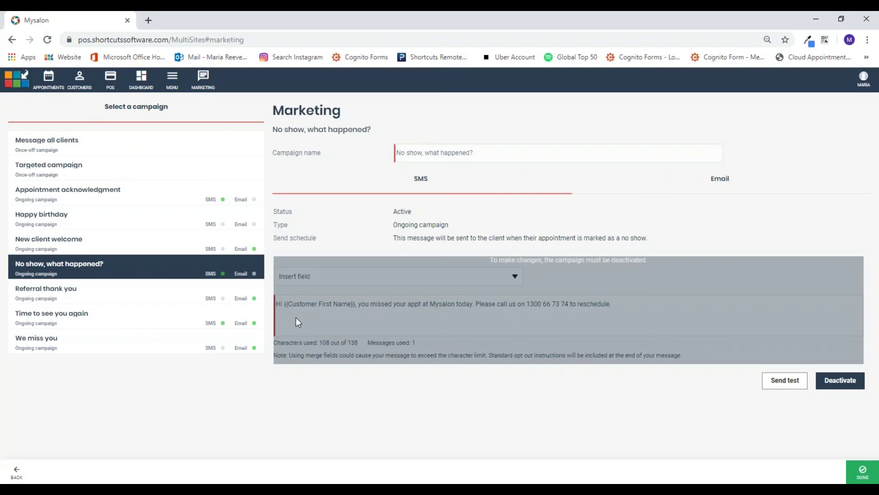
left_click(724, 178)
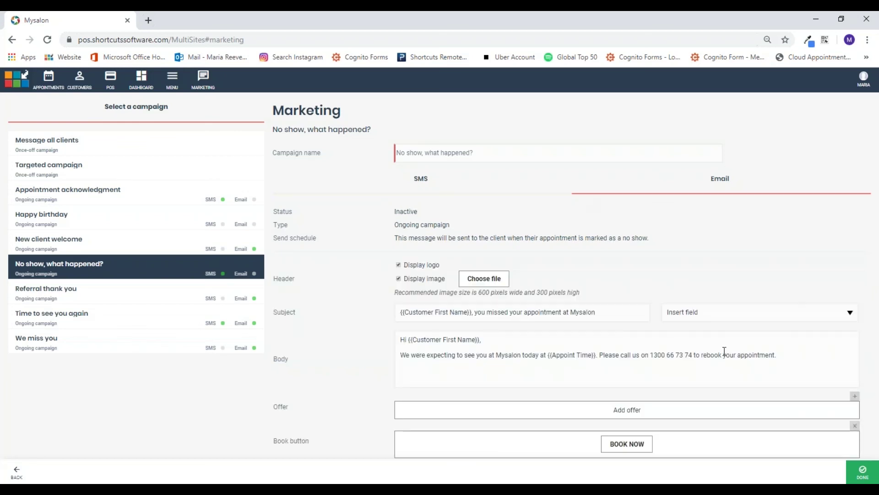
left_click_drag(726, 355, 381, 341)
left_click(554, 349)
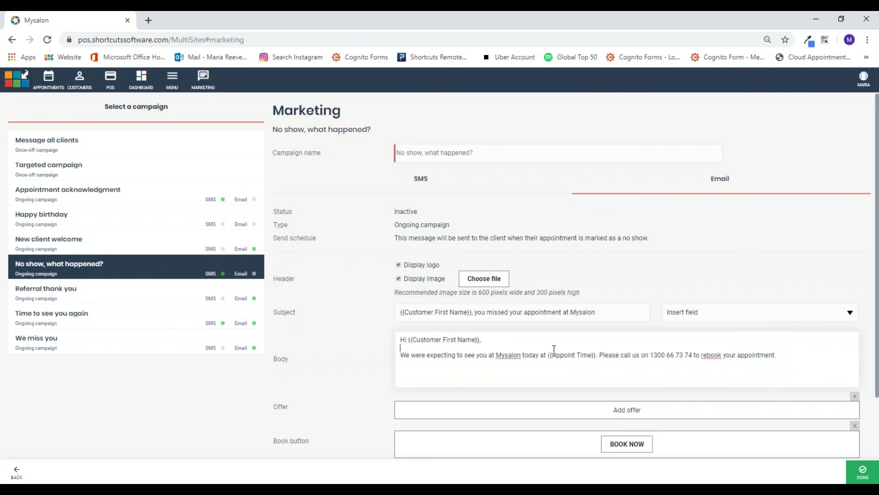
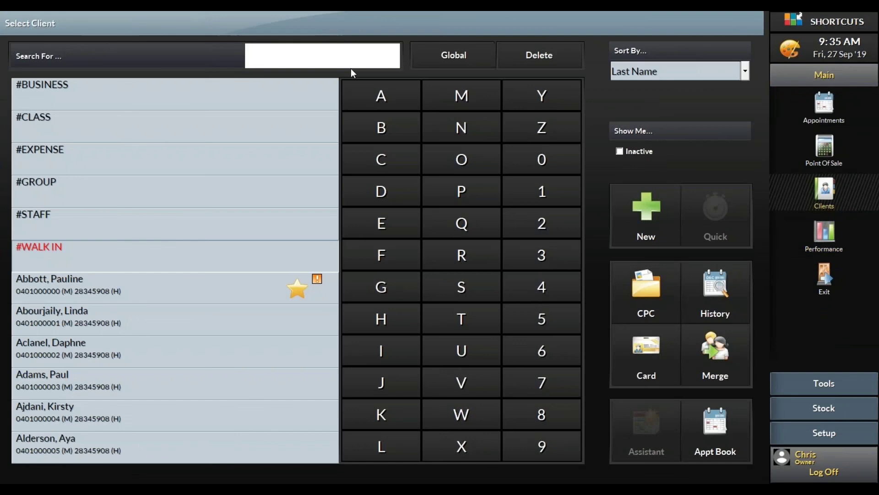
Search the Point of Sale clients for HE and open the Shortcuts Helpdesk client's extra information
type("HE")
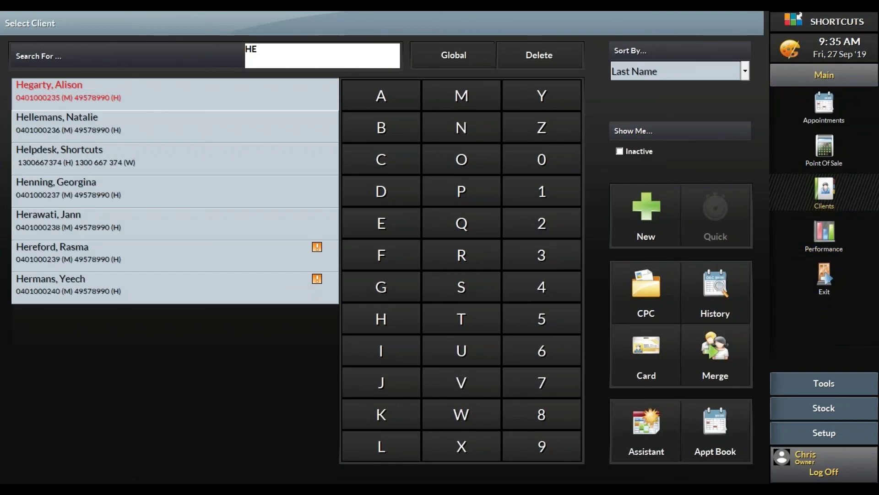
left_click(125, 156)
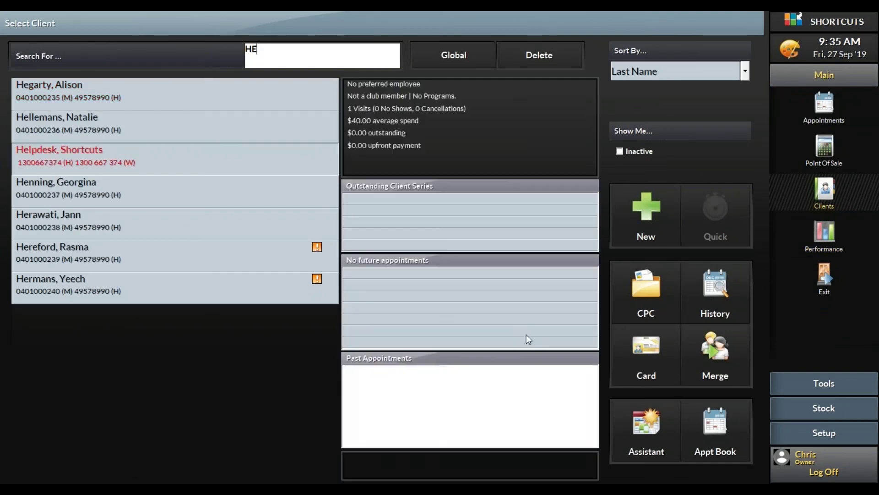
left_click(646, 362)
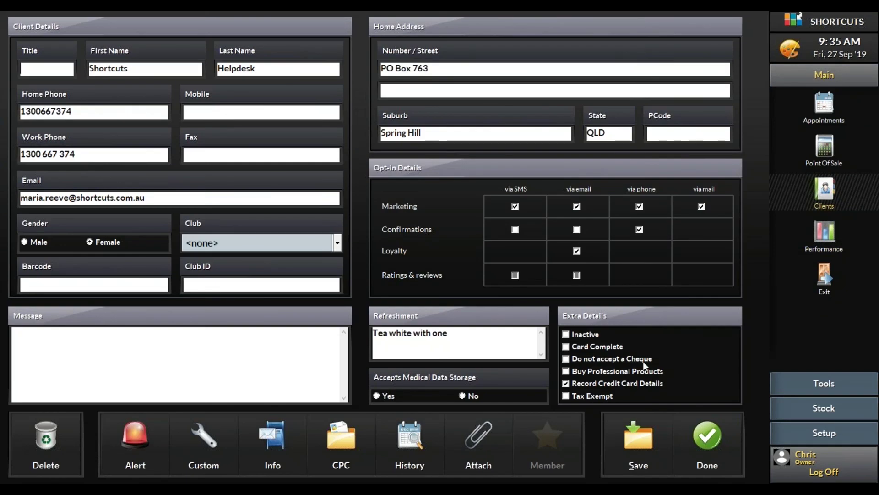
left_click(269, 441)
Set the client's referral source to Another Client, choose the referring client and confirm the extra information
left_click(196, 175)
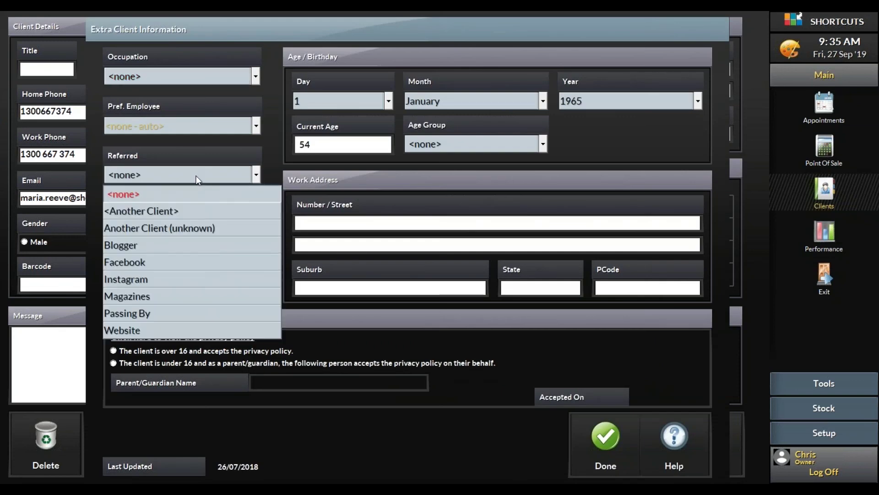
left_click(165, 211)
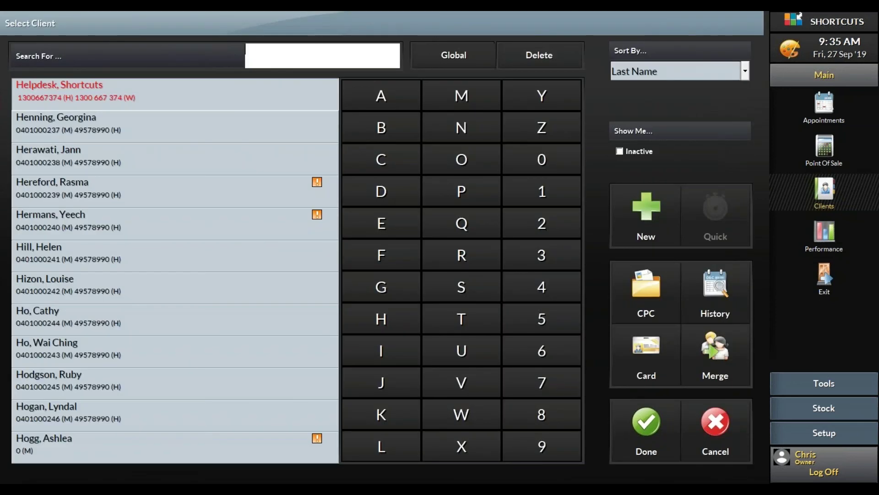
left_click(111, 248)
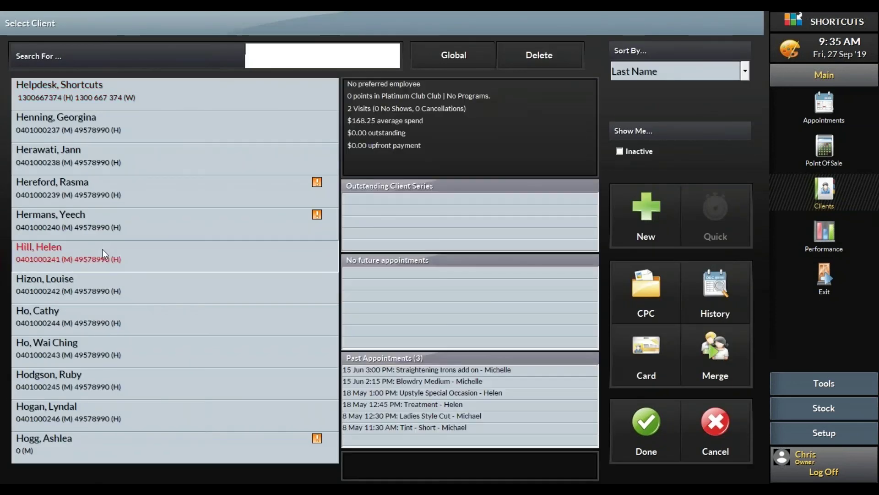
left_click(631, 445)
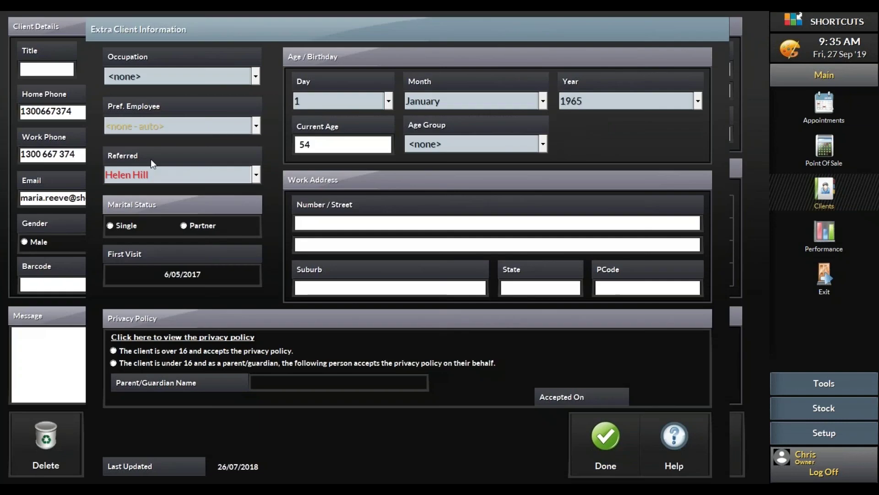
left_click(592, 436)
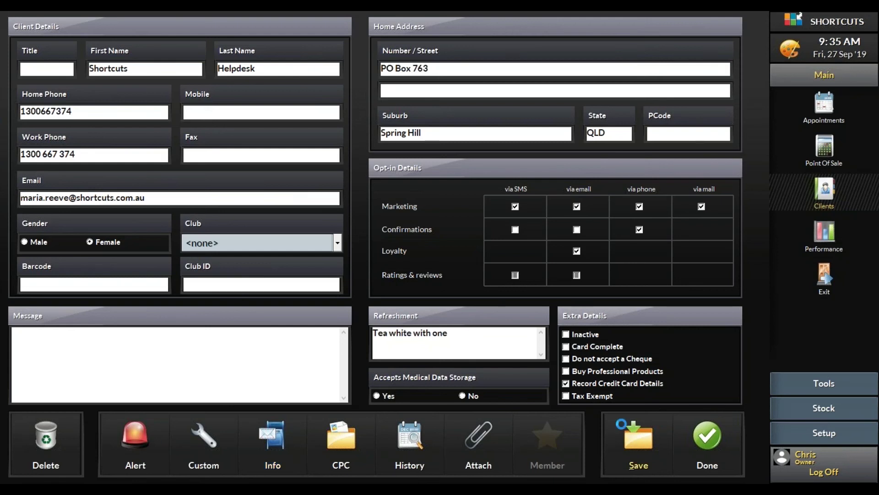
Finish the client's card and start adding a new client from an empty slot in the appointment book
left_click(704, 442)
left_click(813, 107)
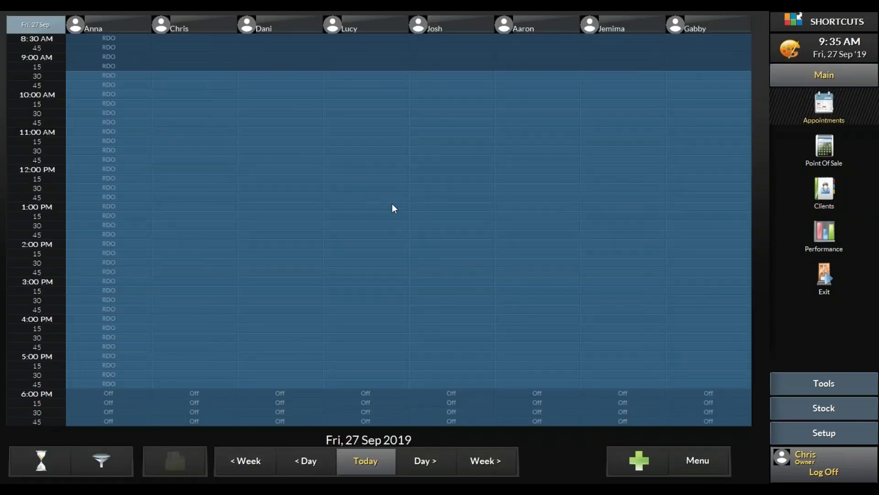
left_click(386, 177)
left_click(626, 212)
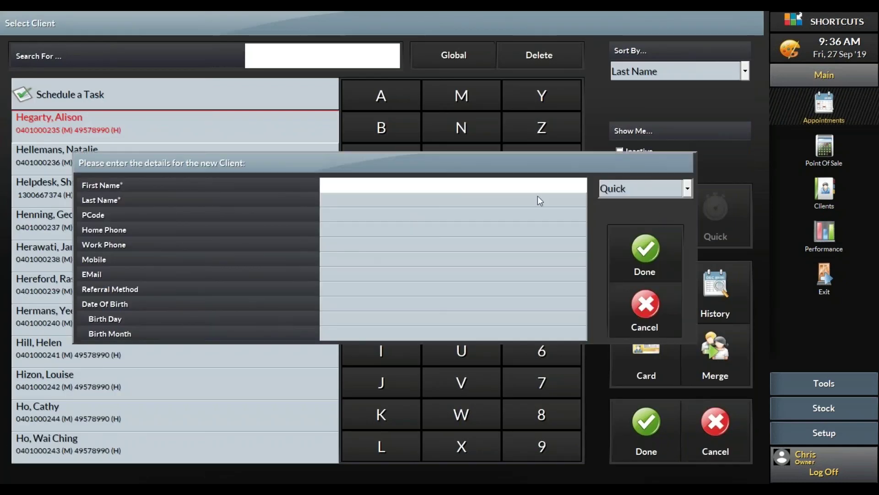
Set the new client's referral method to Another Client with Shortcuts Helpdesk as referrer, and cancel the new client and client selection
left_click(362, 286)
left_click(385, 289)
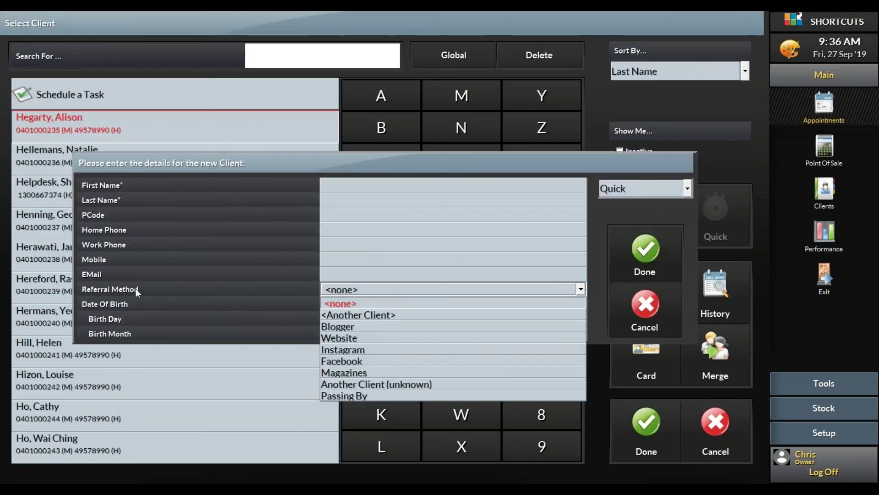
left_click(340, 316)
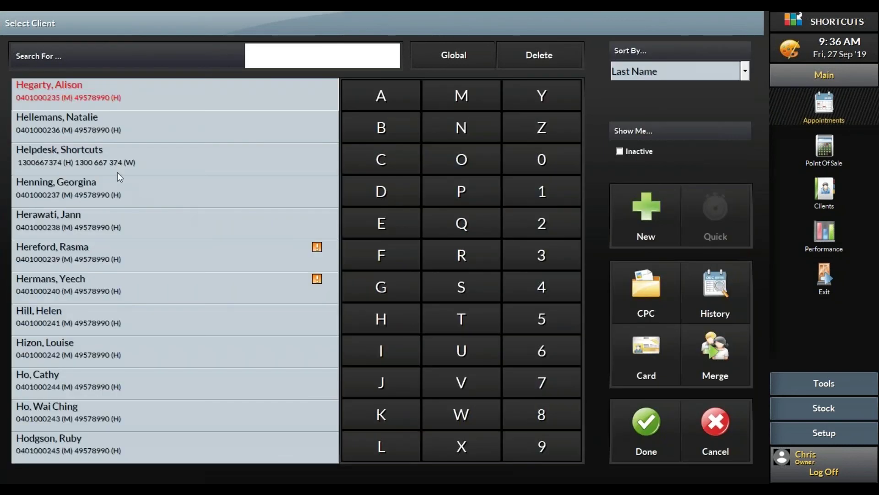
left_click(90, 161)
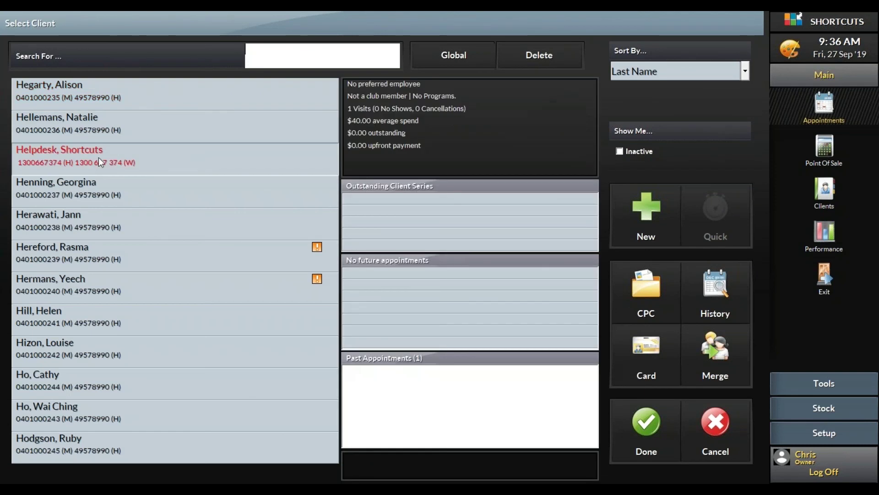
left_click(632, 430)
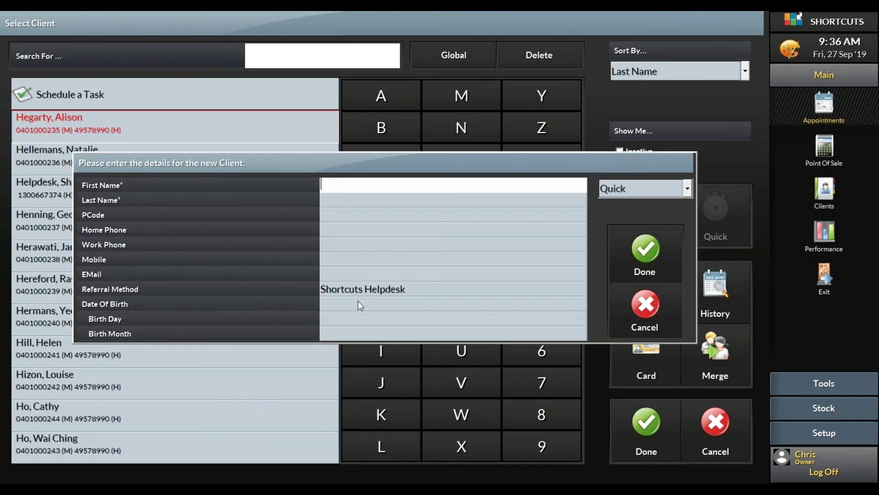
left_click(106, 294)
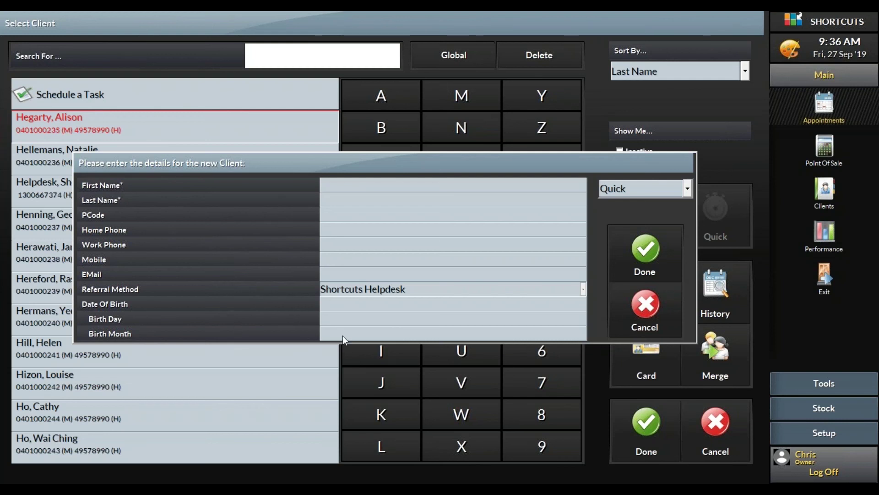
left_click(645, 316)
left_click(715, 426)
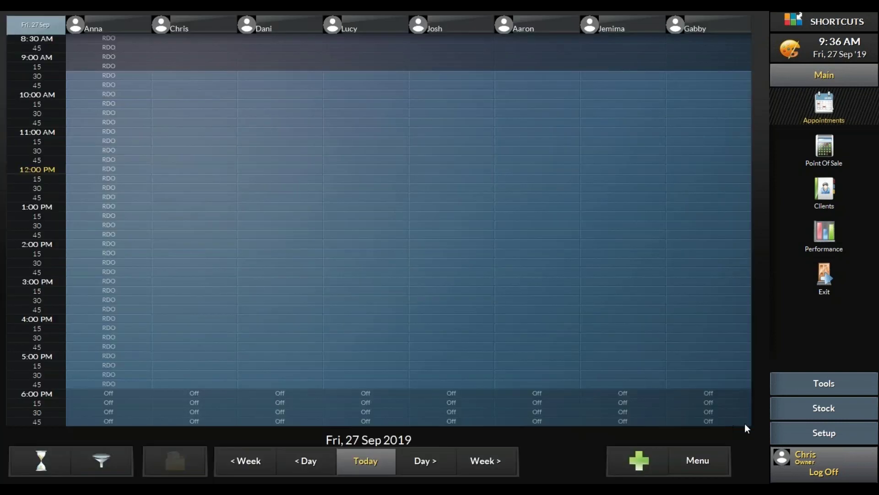
Review the Referral Method field in the New Client Layout of the general client configuration and return to the main options
left_click(834, 437)
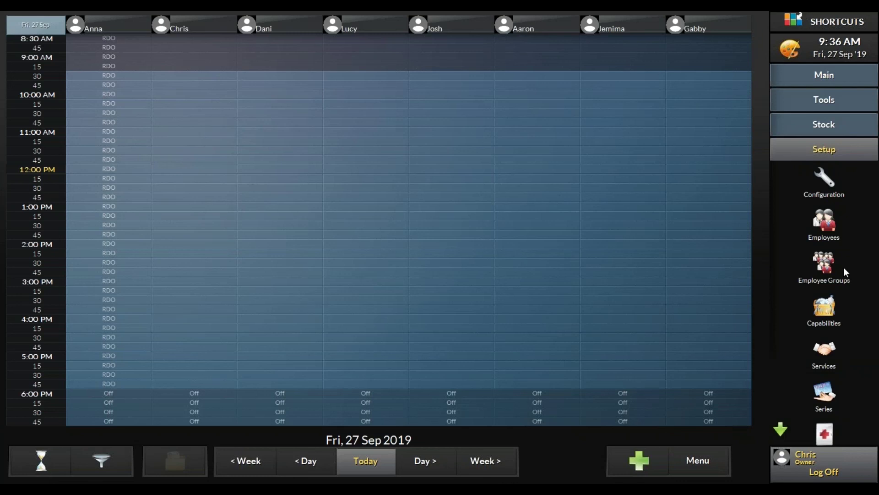
left_click(829, 185)
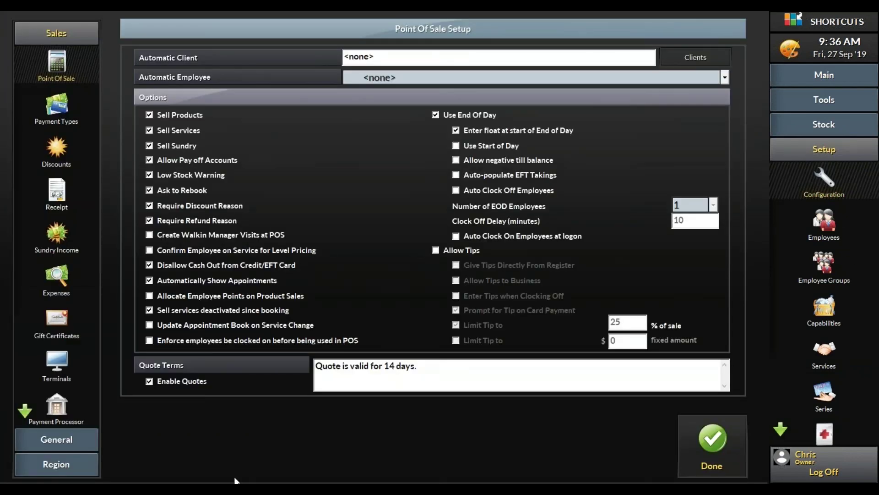
left_click(73, 441)
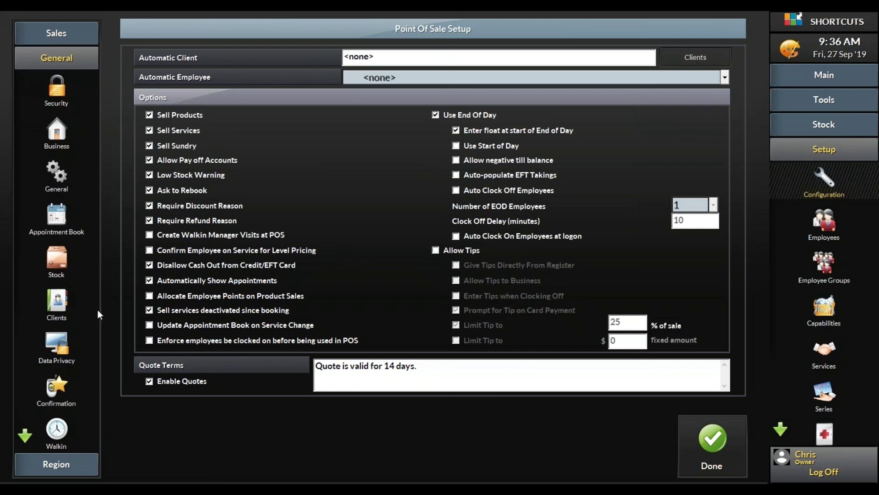
left_click(53, 302)
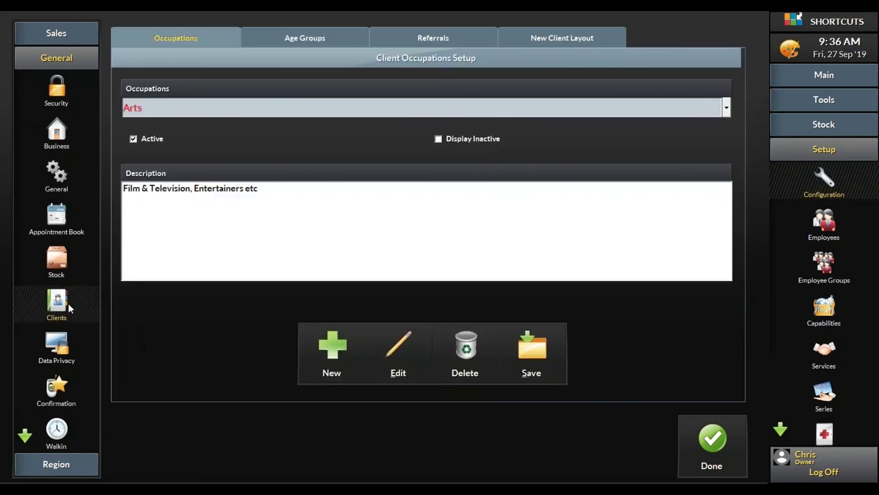
left_click(581, 41)
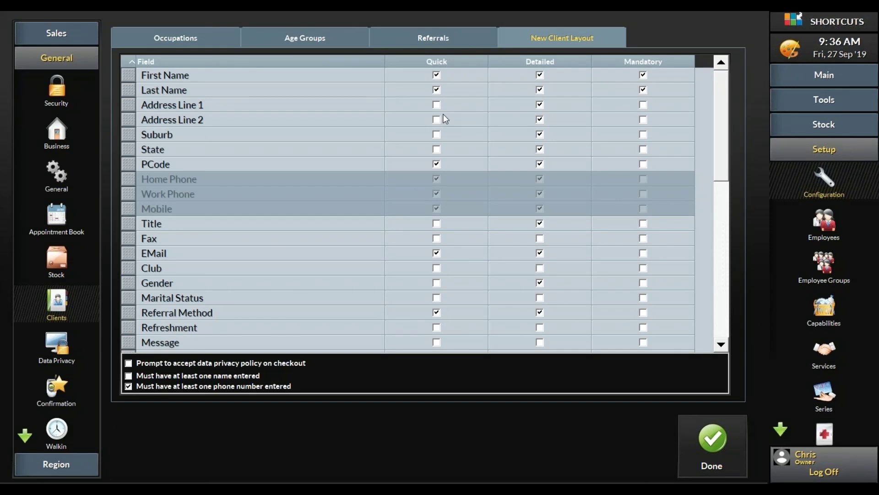
left_click(230, 316)
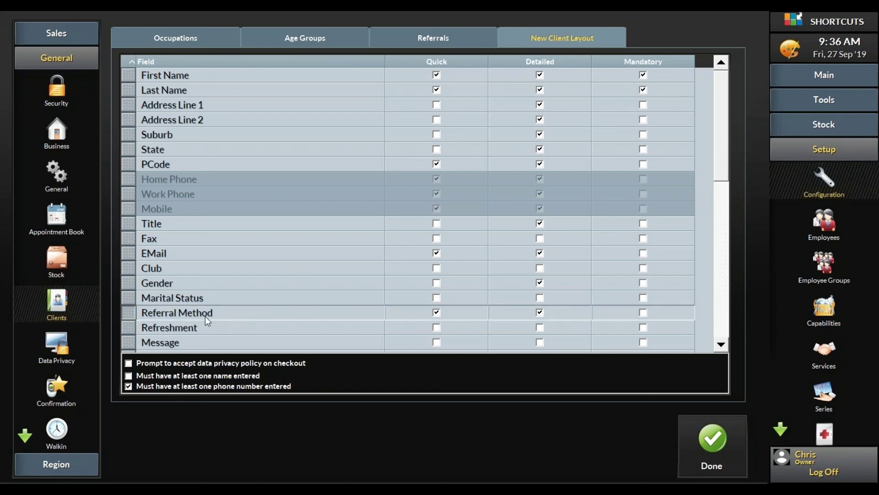
left_click(718, 447)
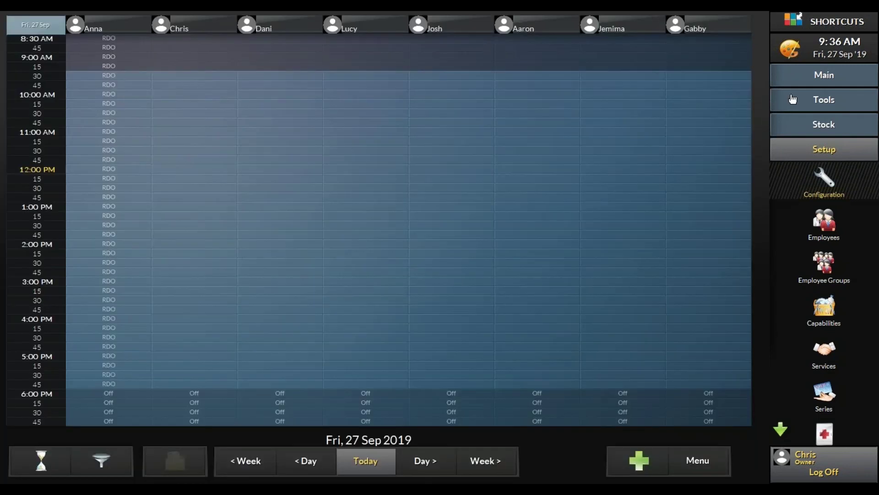
left_click(802, 81)
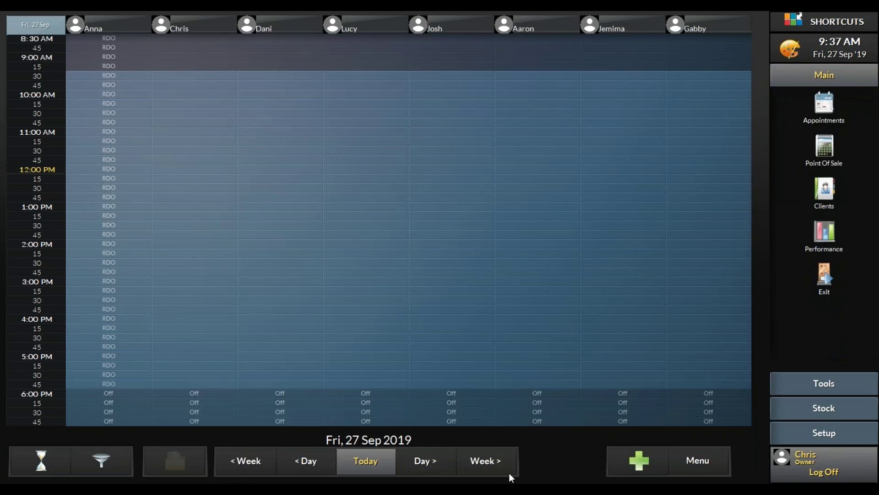
Switch to the Mysalon marketing page in the browser and review the Time to see you again and We miss you SMS campaigns
left_click(295, 463)
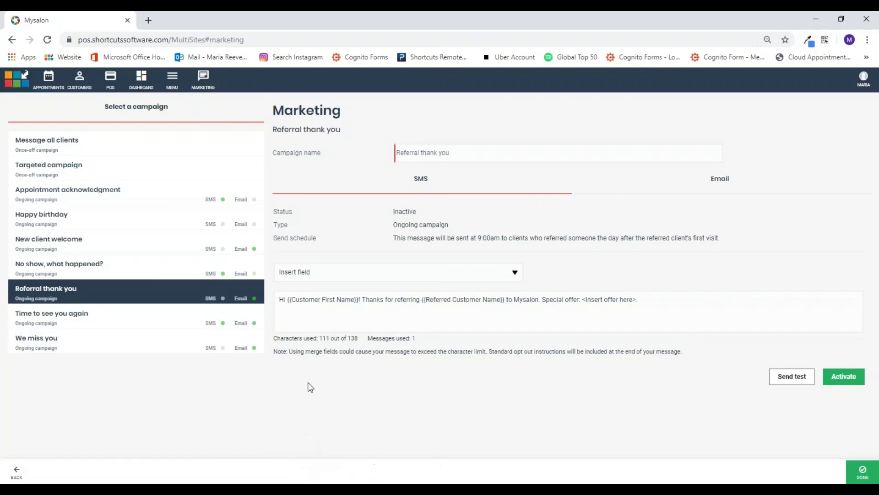
left_click(178, 318)
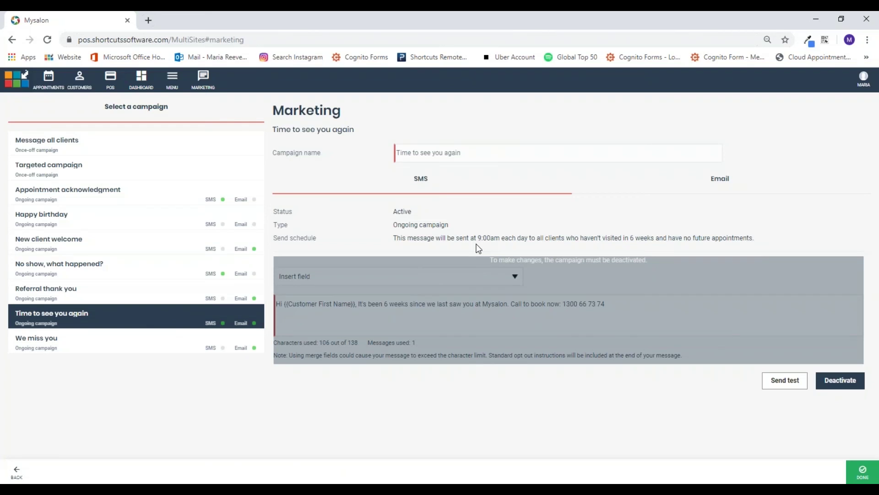
left_click(131, 348)
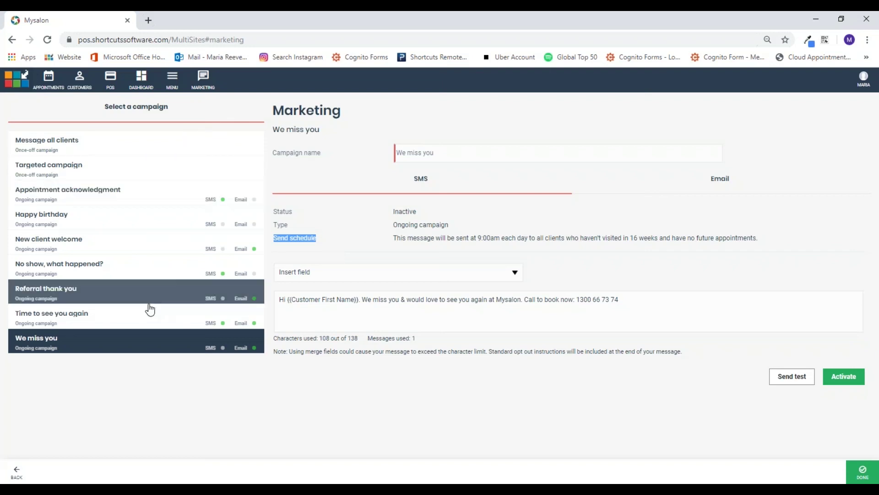
Switch to the webinar presentation in PowerPoint and resume the slide show at the Save target clients in Fusion slide
left_click(545, 461)
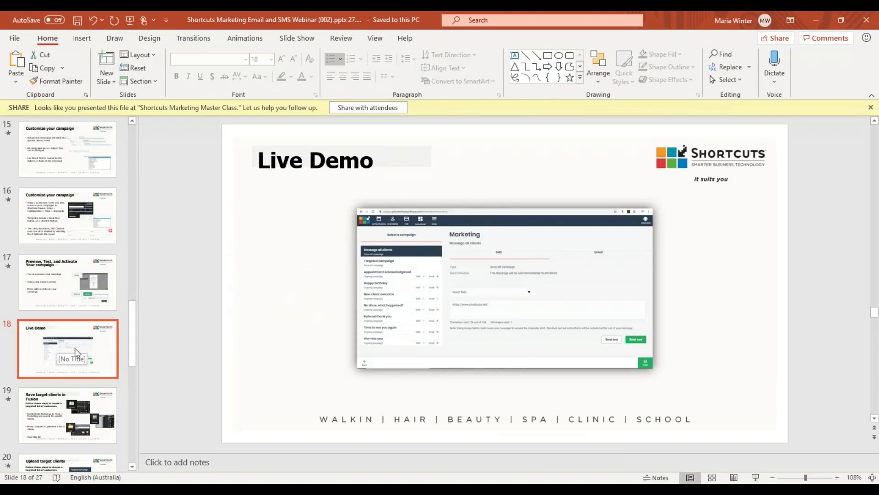
left_click(130, 20)
key("Right")
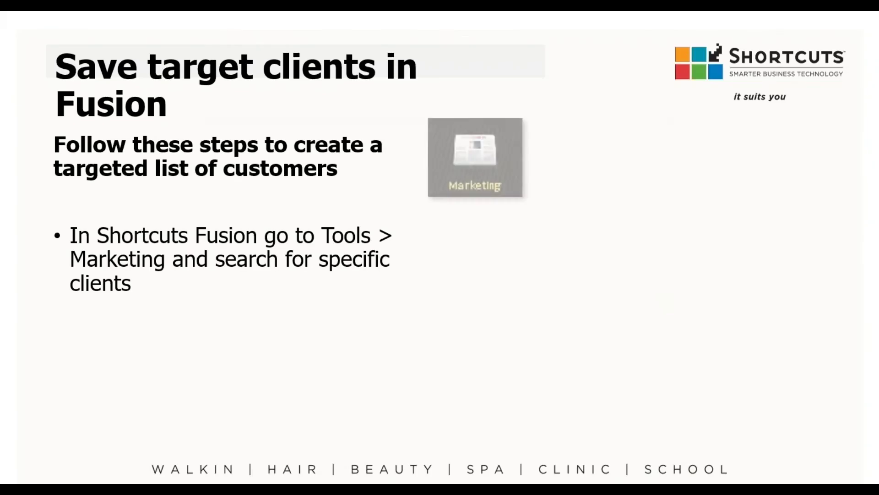